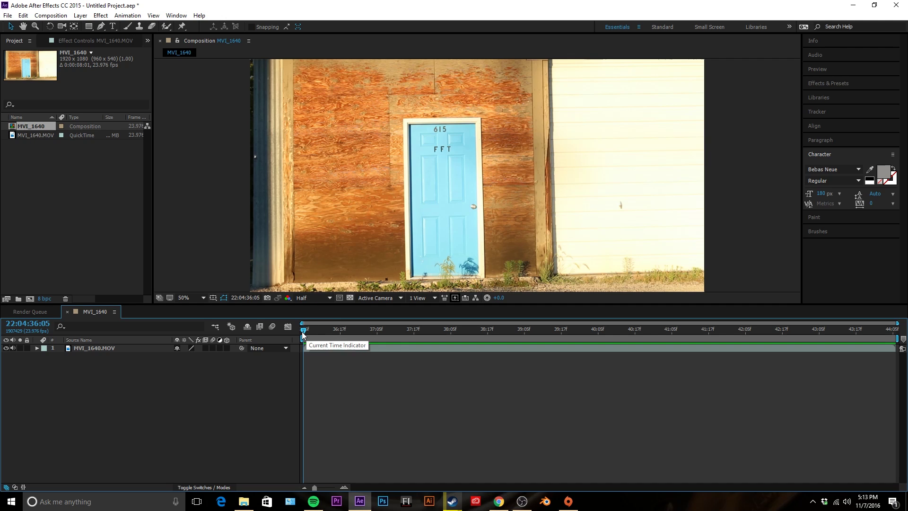
Scrub the timeline to 22:04:40:02, where the tricycle rider crosses the blue door.
mouse_move(302, 331)
mouse_down()
mouse_move(412, 321)
mouse_move(283, 322)
mouse_move(321, 333)
mouse_move(478, 337)
mouse_move(398, 326)
mouse_move(555, 325)
mouse_move(289, 326)
mouse_up()
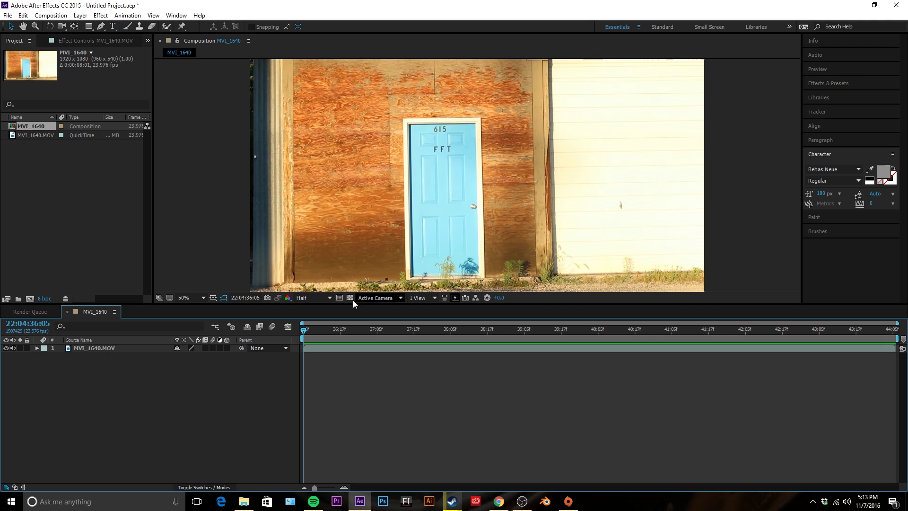
drag(306, 331, 590, 321)
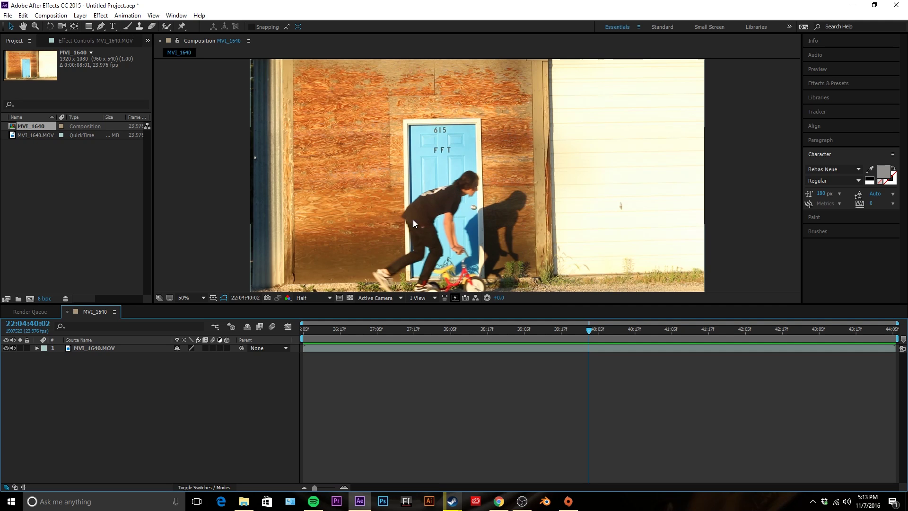
mouse_move(588, 328)
mouse_down()
mouse_move(452, 333)
mouse_move(590, 327)
mouse_up()
Create a text layer on the wall reading 'BEHIND'.
click(112, 26)
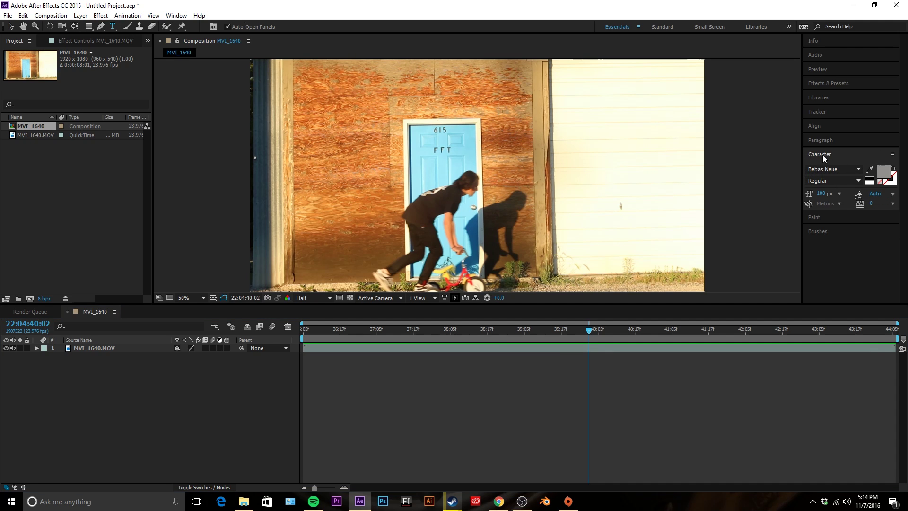
click(176, 16)
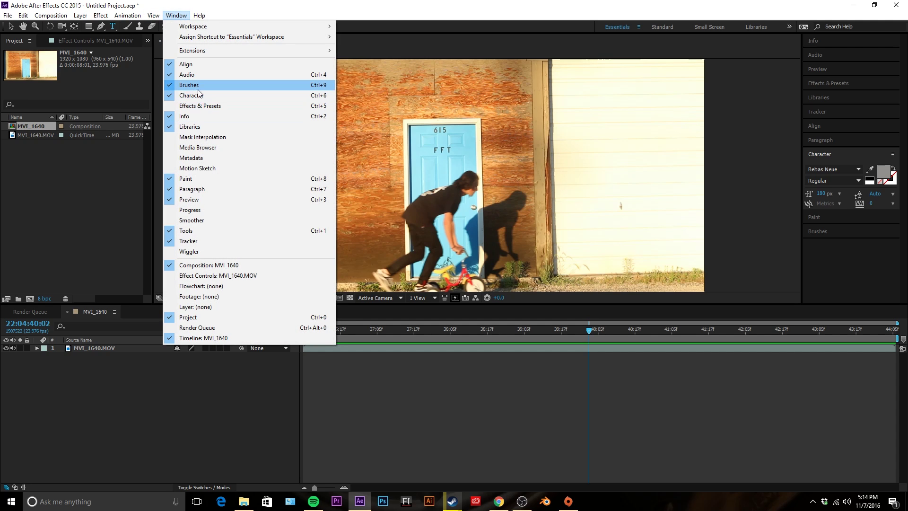
click(176, 16)
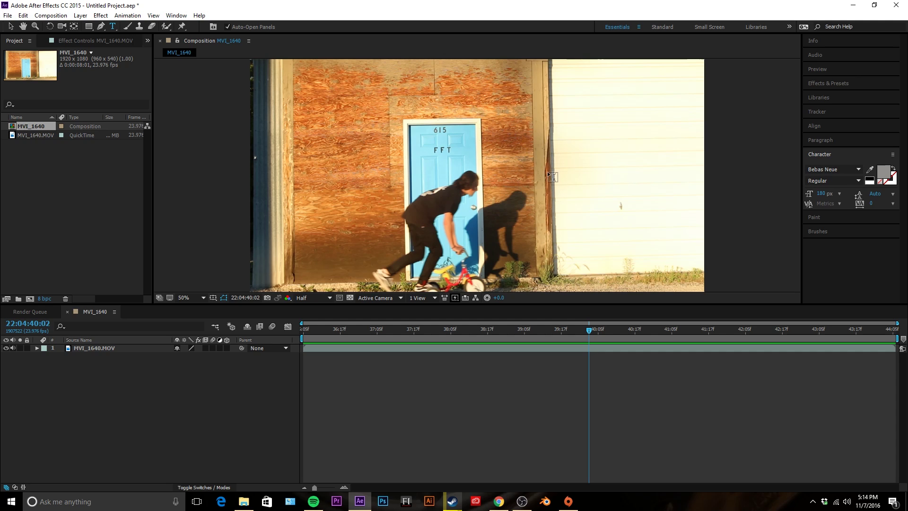
click(358, 186)
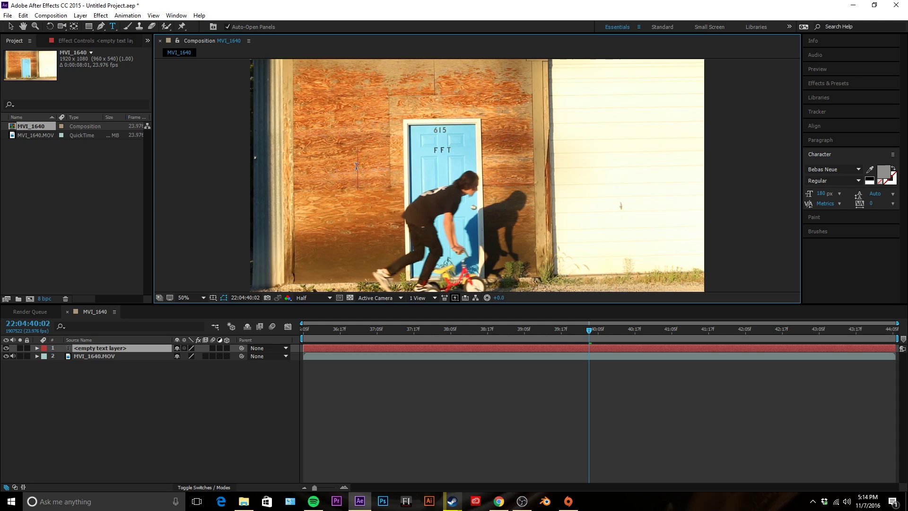
text(BEHIND)
click(10, 26)
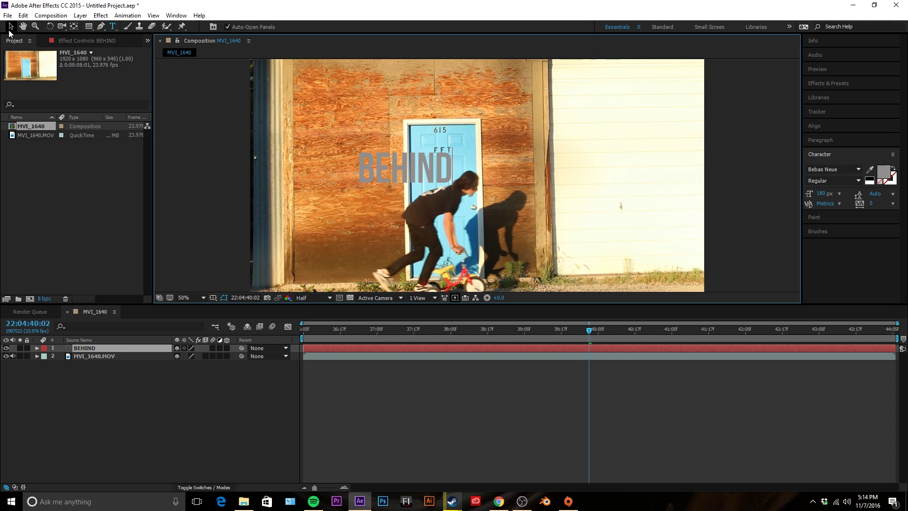
Fill the BEHIND text bright blue, enlarge it about threefold and place it over the door.
click(883, 172)
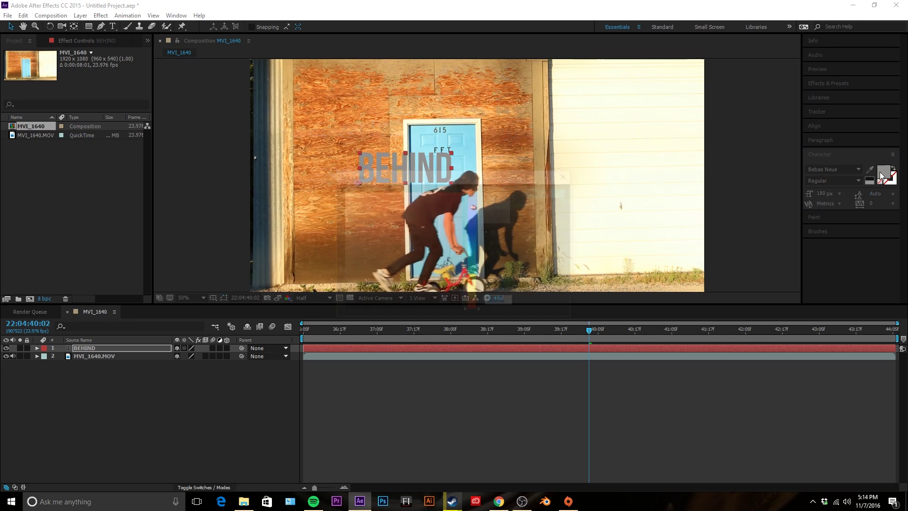
click(473, 239)
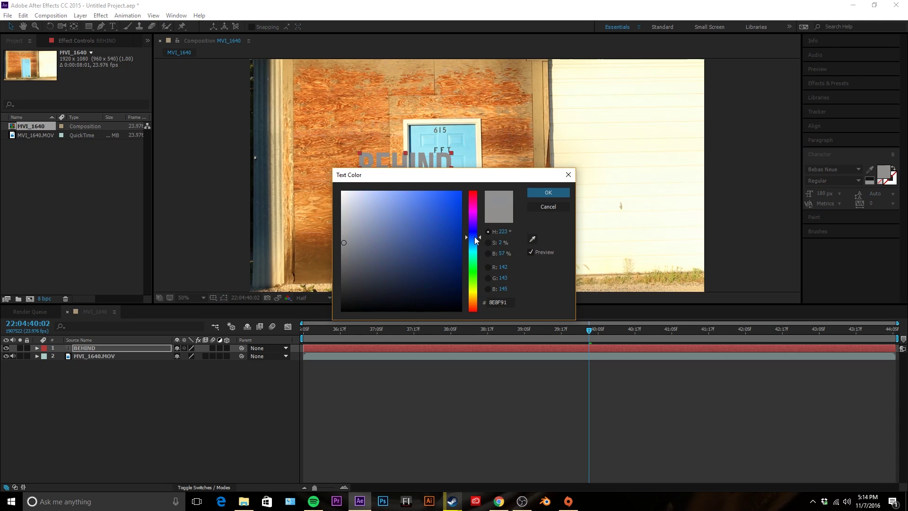
click(455, 201)
key(Return)
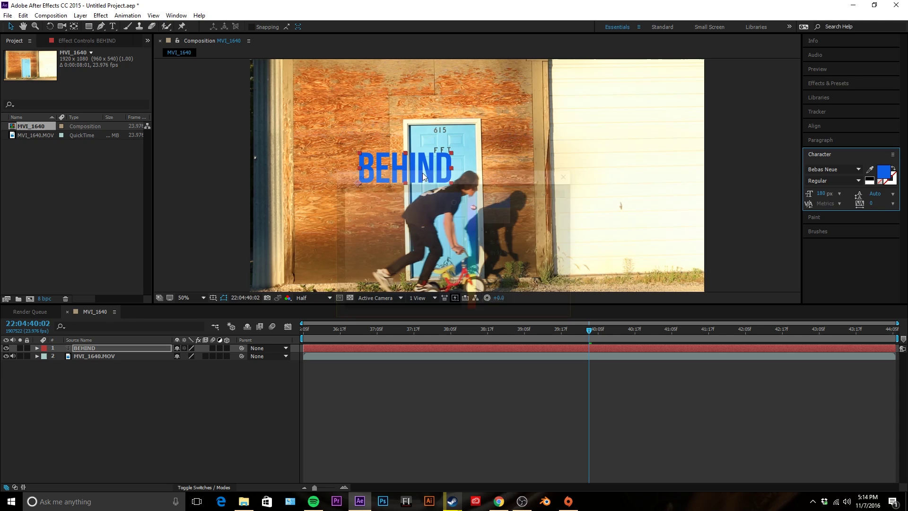
drag(452, 154, 649, 85)
drag(591, 124, 569, 149)
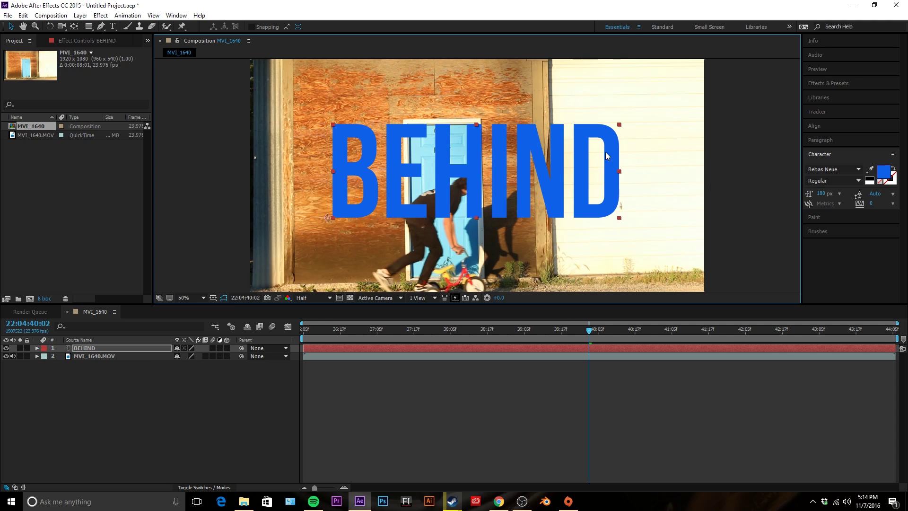
Fine-tune the text's blue to 0E37E9 and nudge it up and left.
click(882, 171)
mouse_move(474, 250)
mouse_down()
mouse_move(476, 303)
mouse_move(465, 187)
mouse_move(467, 255)
mouse_move(475, 238)
mouse_up()
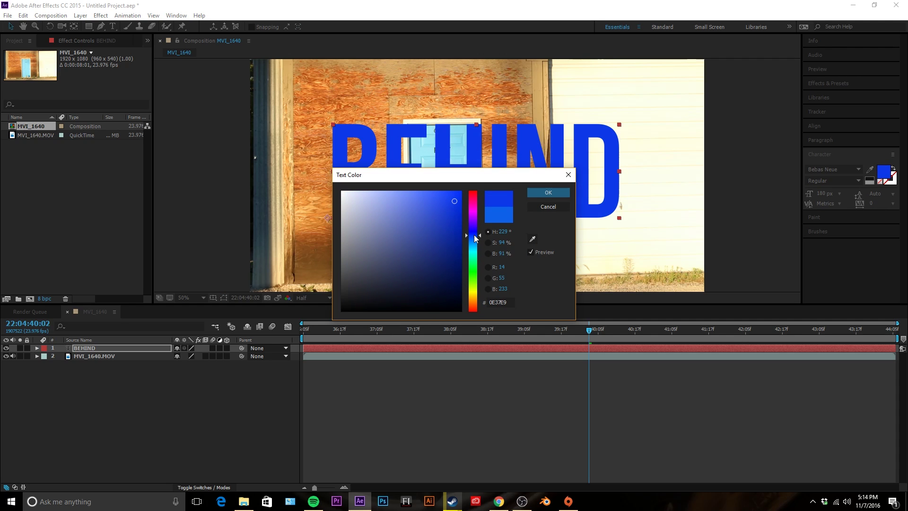
click(547, 194)
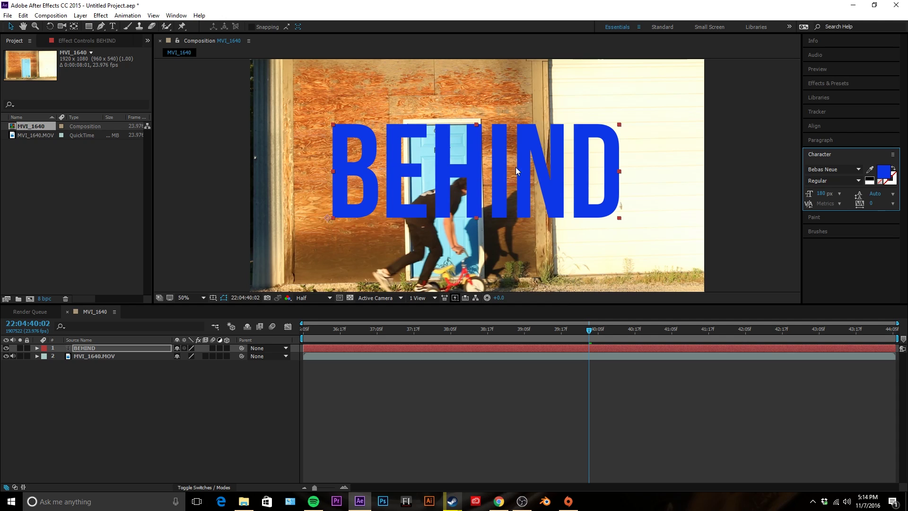
drag(517, 174, 515, 173)
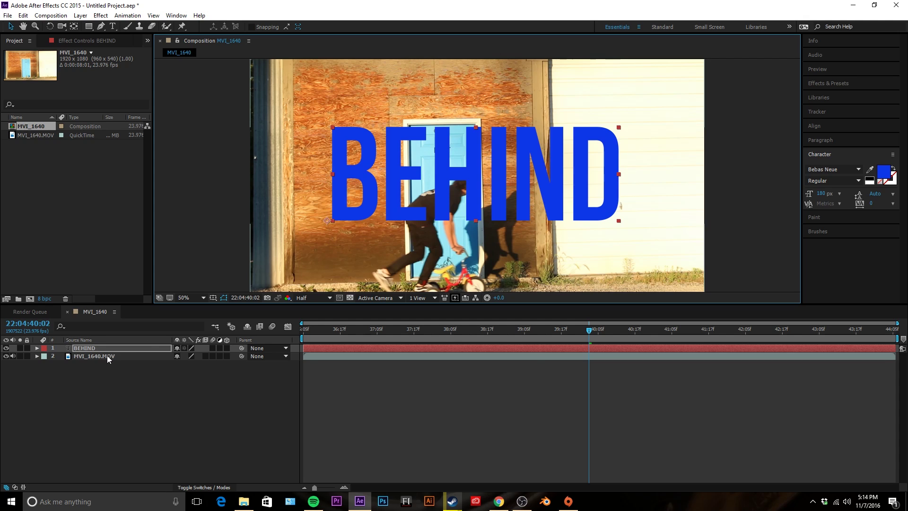
Duplicate MVI_1640.MOV, move the copy above the BEHIND layer, and go to 22:04:39:10.
click(109, 357)
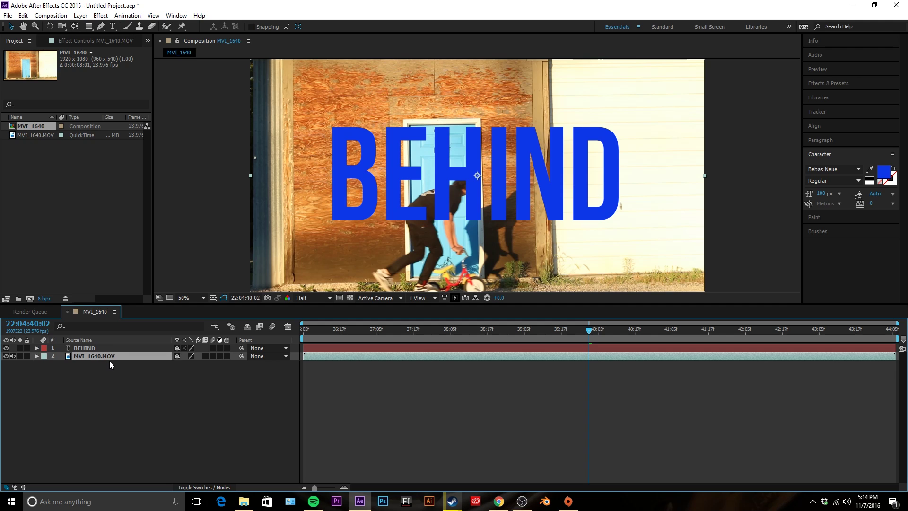
key(ctrl+d)
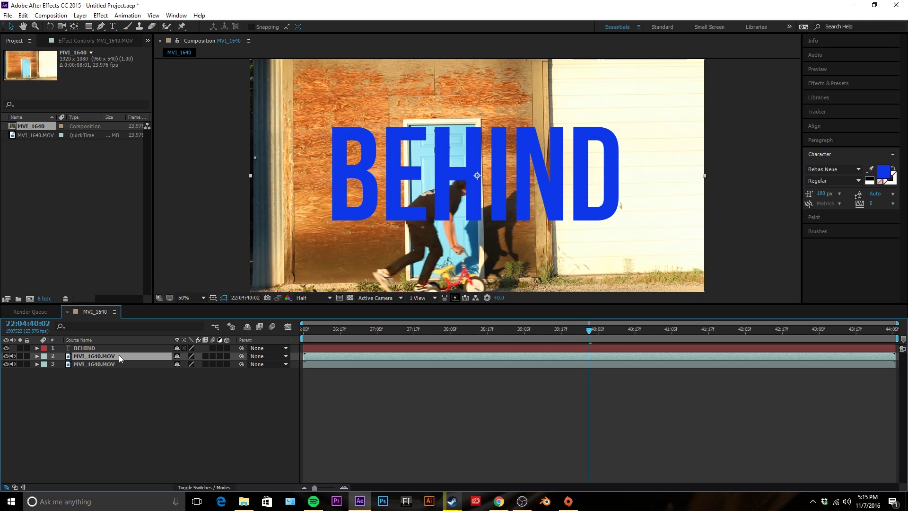
click(93, 380)
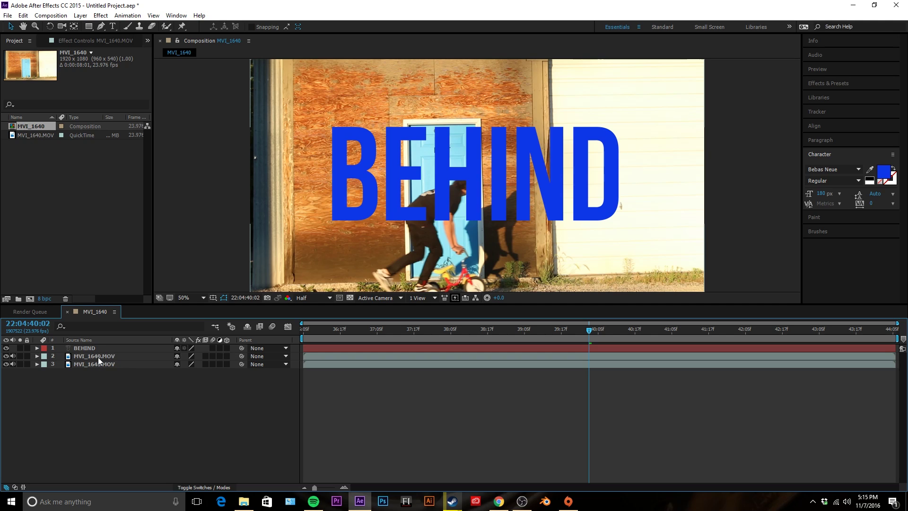
click(104, 356)
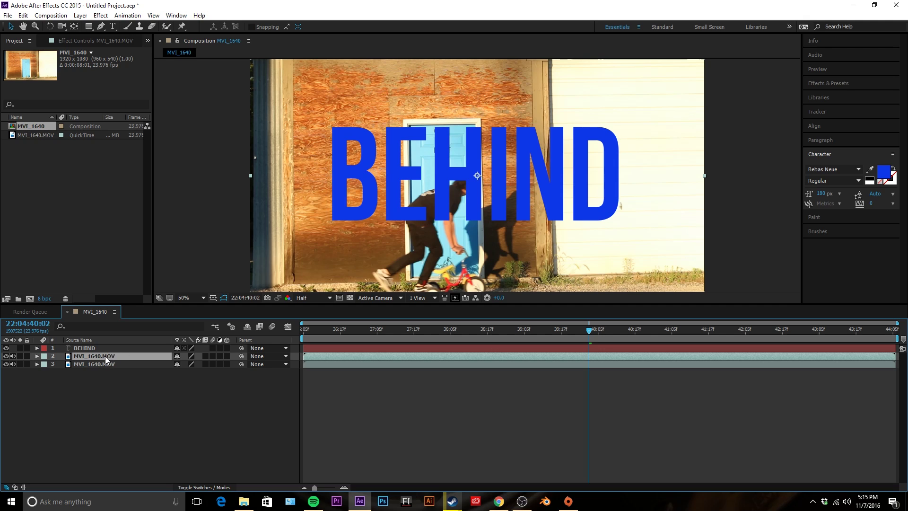
key(Return)
drag(110, 356, 109, 346)
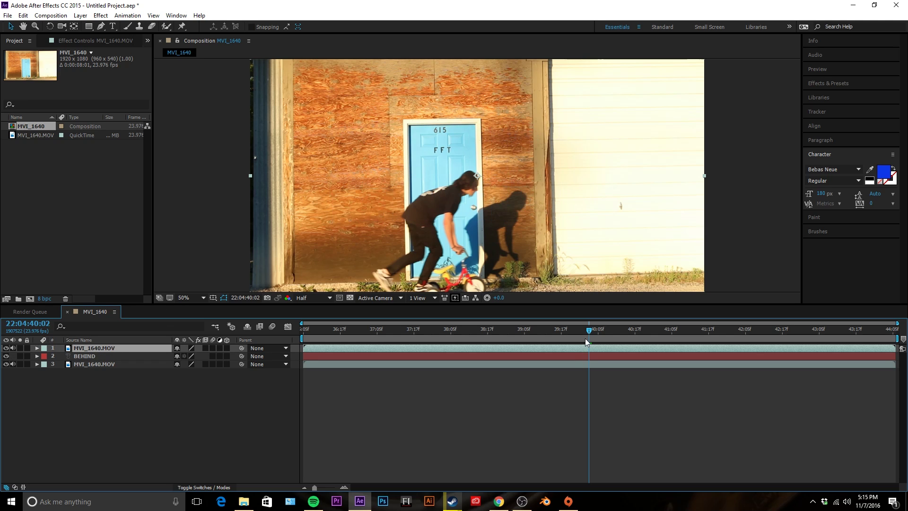
drag(575, 331, 539, 322)
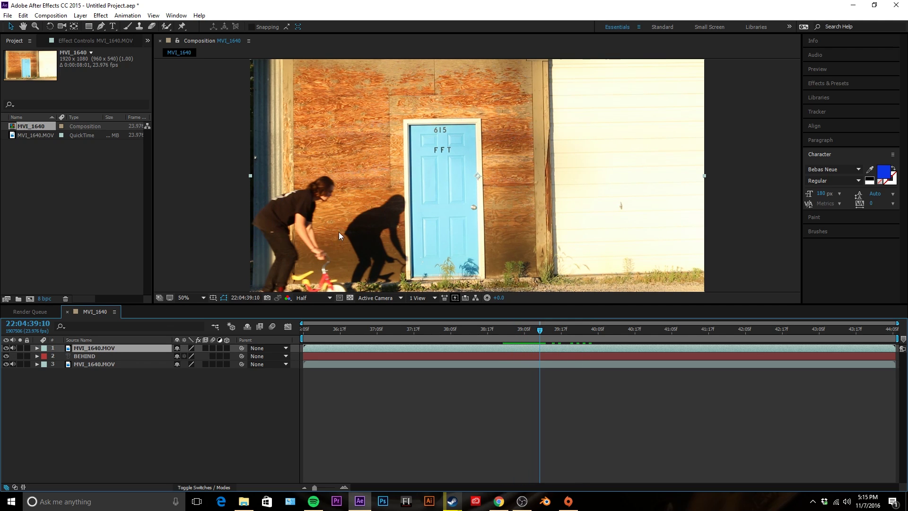
click(104, 27)
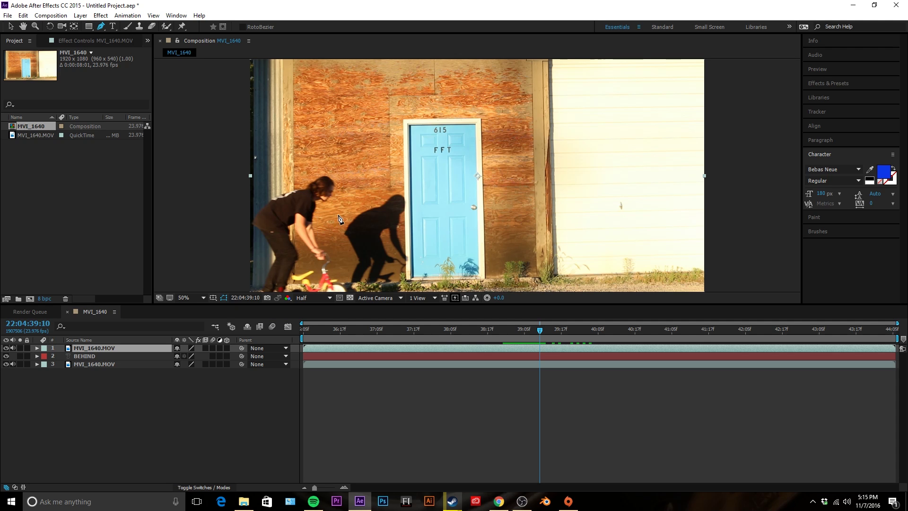
At 100% zoom, trace mask points around the rider's shoulder, head, face and down the arm.
key(slash)
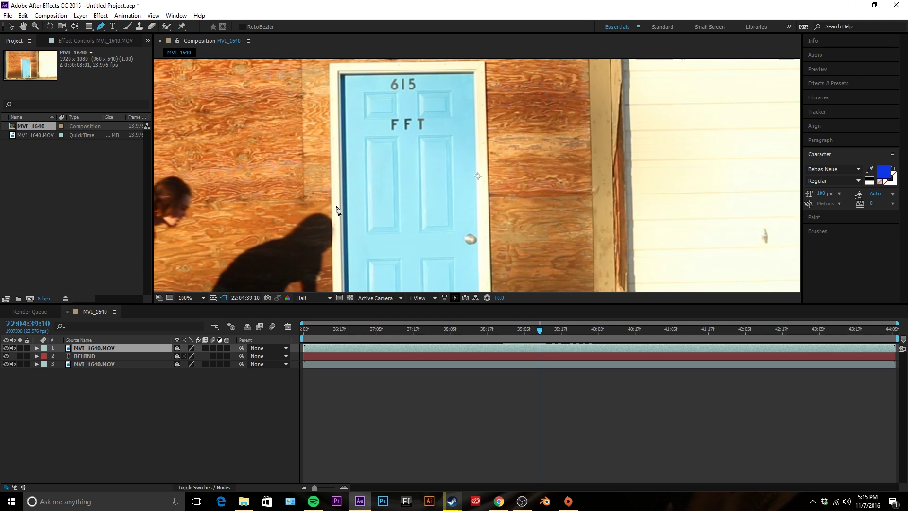
key(h)
drag(337, 187, 653, 144)
click(101, 26)
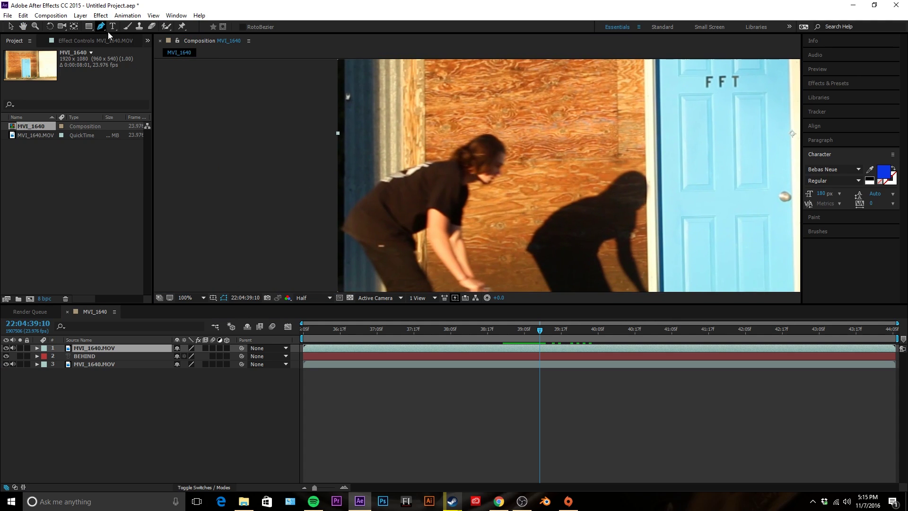
click(380, 179)
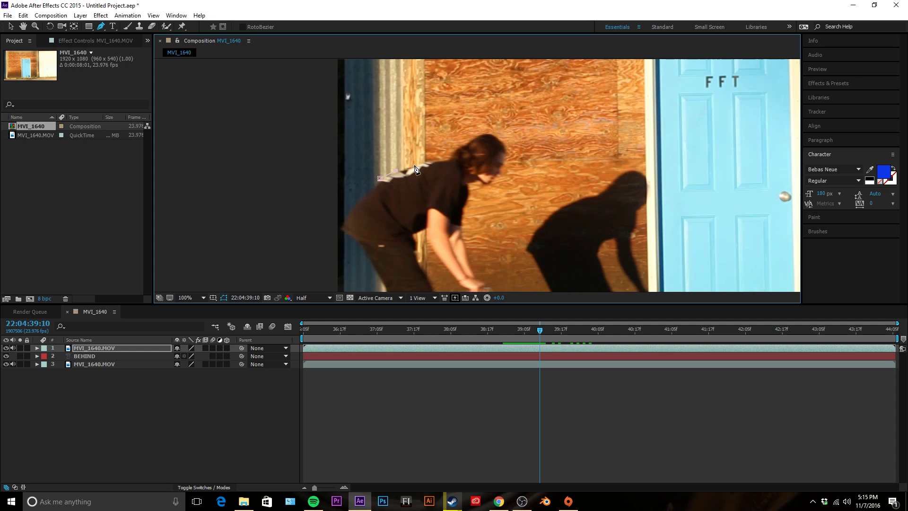
click(431, 162)
click(448, 160)
click(455, 149)
click(464, 145)
click(479, 135)
click(490, 135)
click(500, 139)
click(501, 165)
click(490, 182)
click(470, 183)
click(468, 190)
click(463, 217)
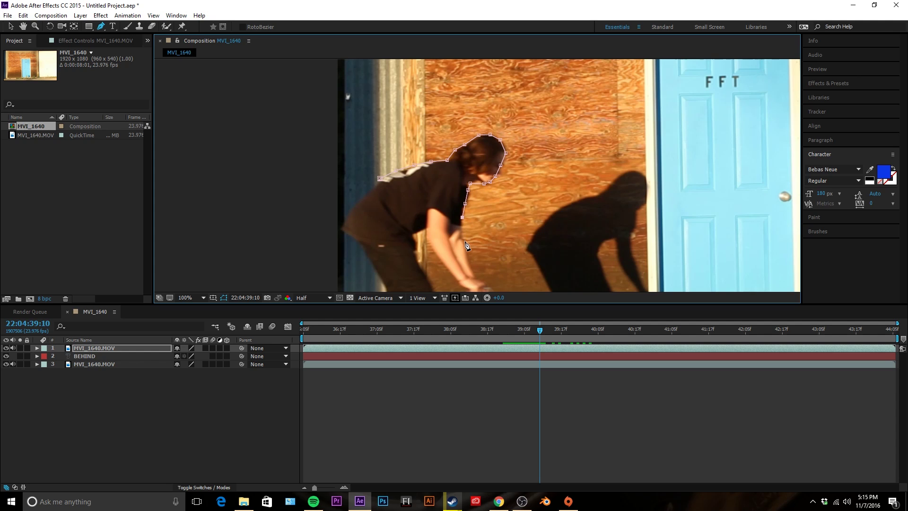
click(465, 241)
Continue the mask around the hands, up the arm, down the back and leg to the foot.
drag(505, 285, 437, 177)
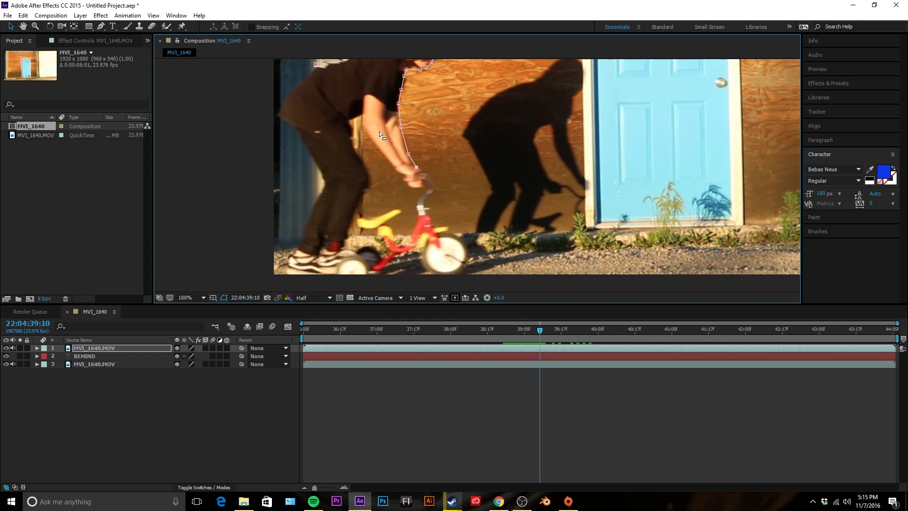
click(100, 26)
click(423, 171)
click(432, 183)
click(434, 190)
key(ctrl+z)
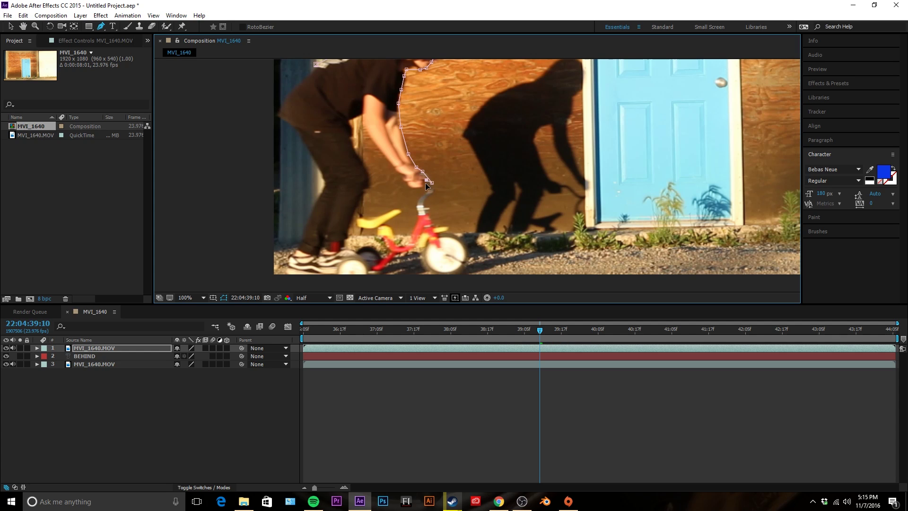
click(422, 188)
click(412, 188)
click(401, 175)
click(390, 164)
click(373, 140)
click(349, 120)
click(351, 127)
click(349, 140)
click(356, 154)
click(368, 174)
click(368, 182)
click(362, 193)
click(356, 207)
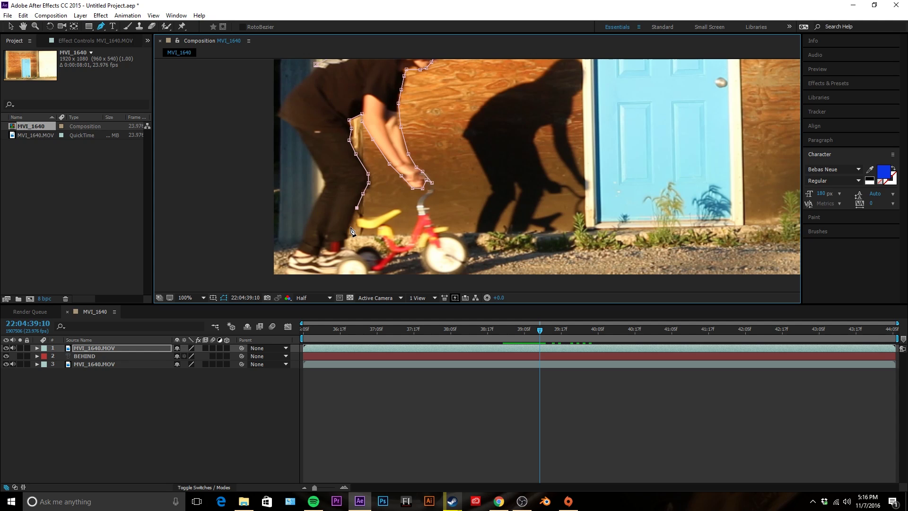
click(350, 219)
click(347, 236)
click(329, 239)
click(321, 252)
Trace the mask back up the leg and torso and close it around the rider.
click(297, 247)
click(305, 228)
click(318, 200)
click(324, 186)
click(315, 161)
click(301, 139)
click(297, 130)
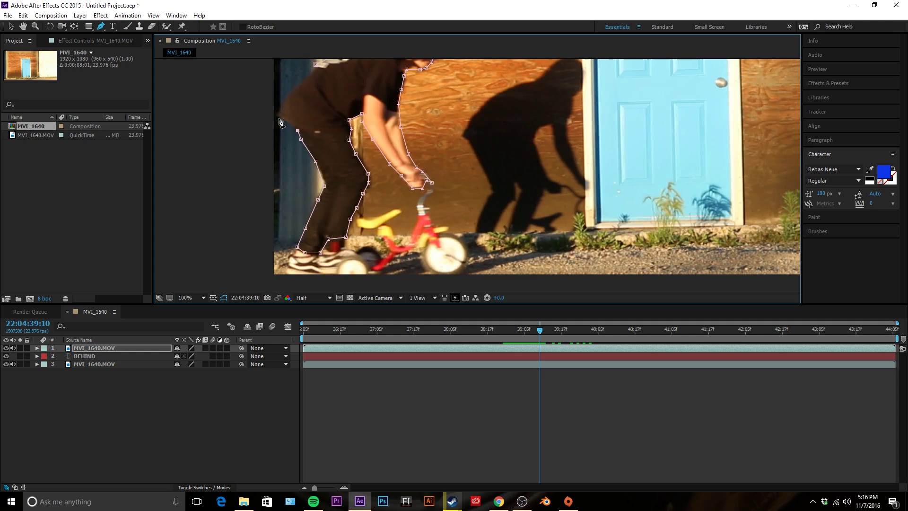
click(279, 118)
click(283, 101)
click(300, 82)
click(315, 67)
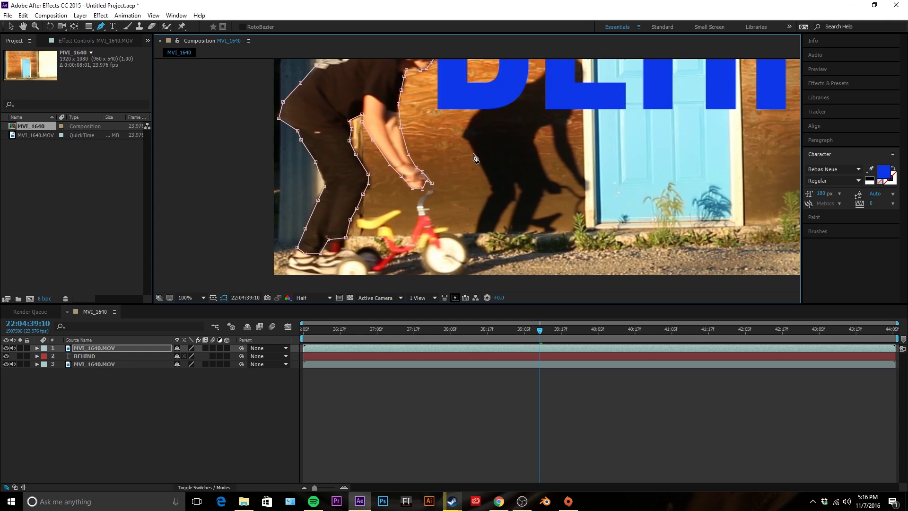
scroll(475, 158, down, 2)
Remove the stray mask point, expand Mask 1, and enable Mask Path keyframing.
drag(292, 138, 357, 135)
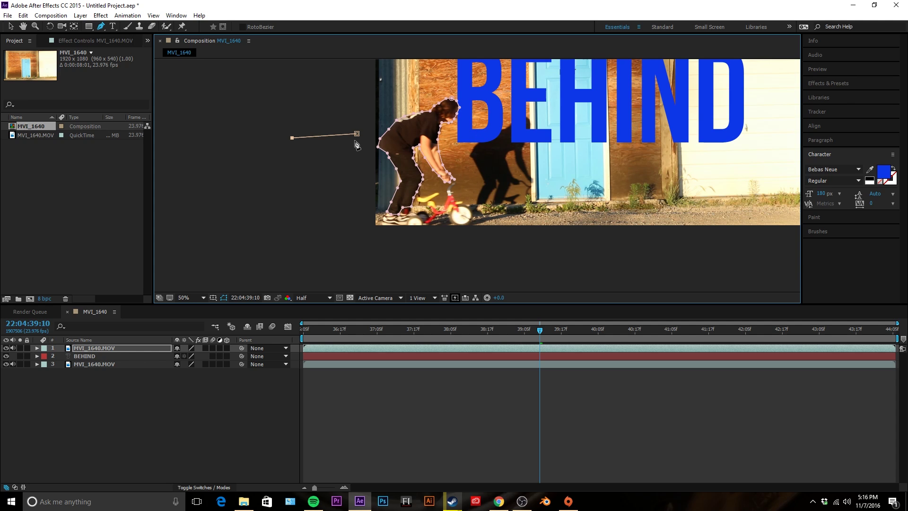
key(ctrl+z)
key(v)
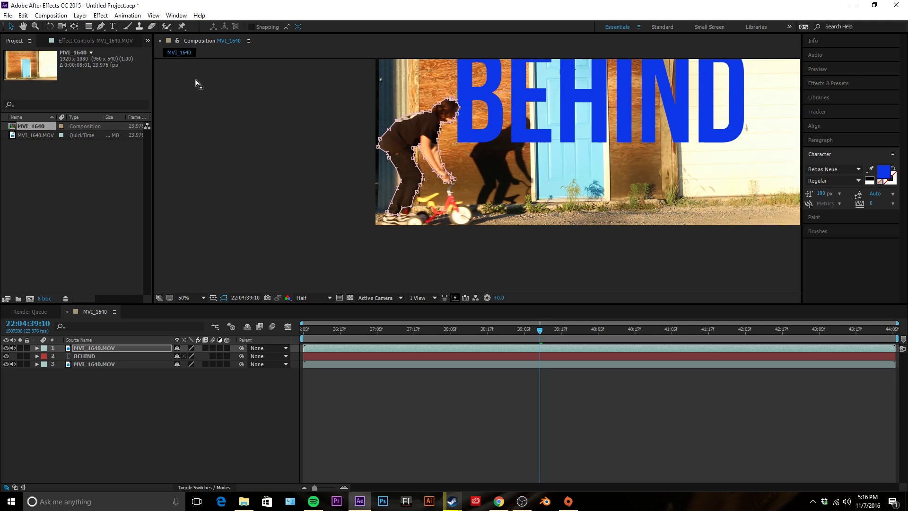
click(368, 172)
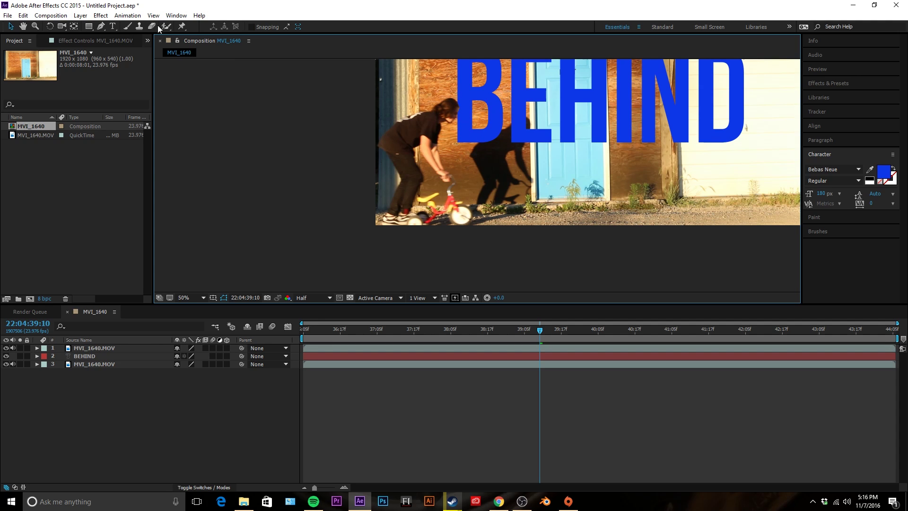
click(101, 26)
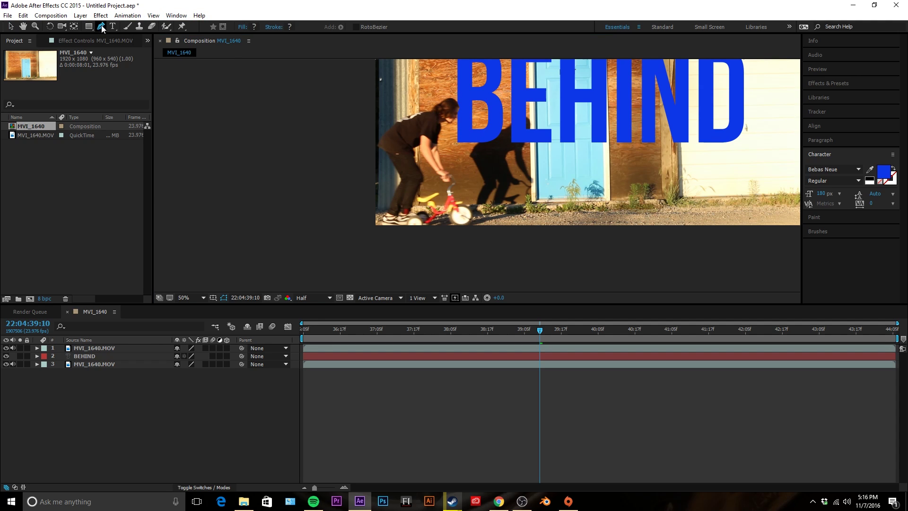
click(9, 26)
click(103, 348)
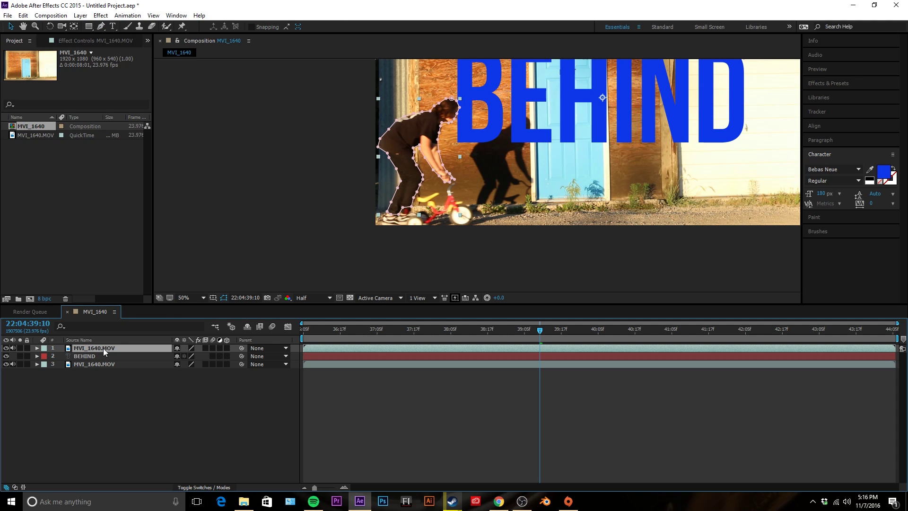
click(37, 349)
click(46, 355)
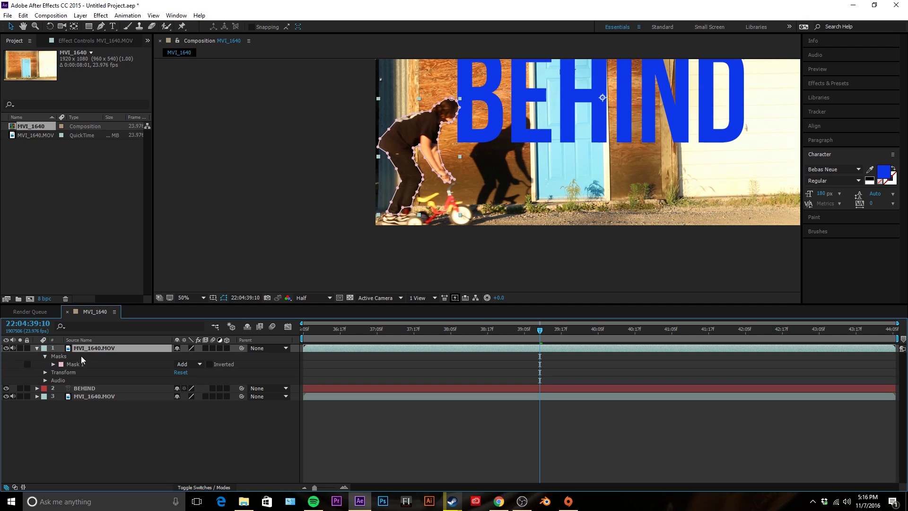
click(53, 364)
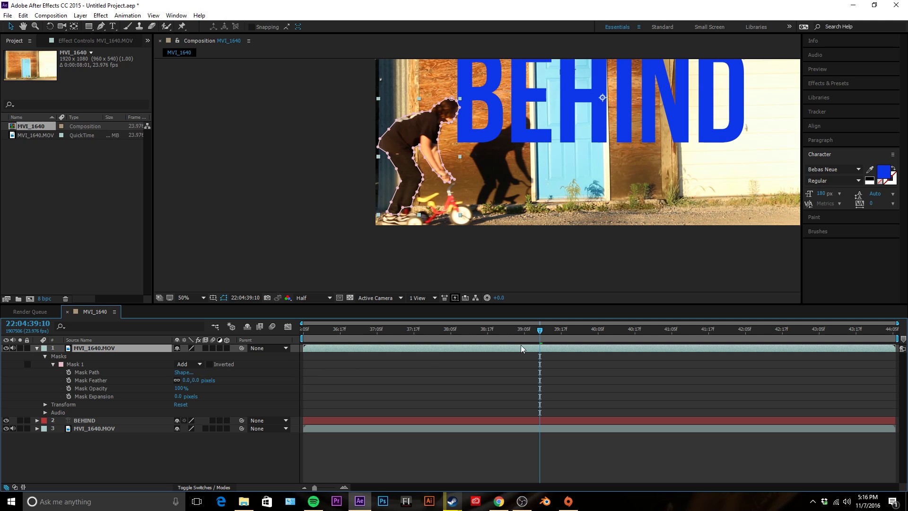
click(69, 373)
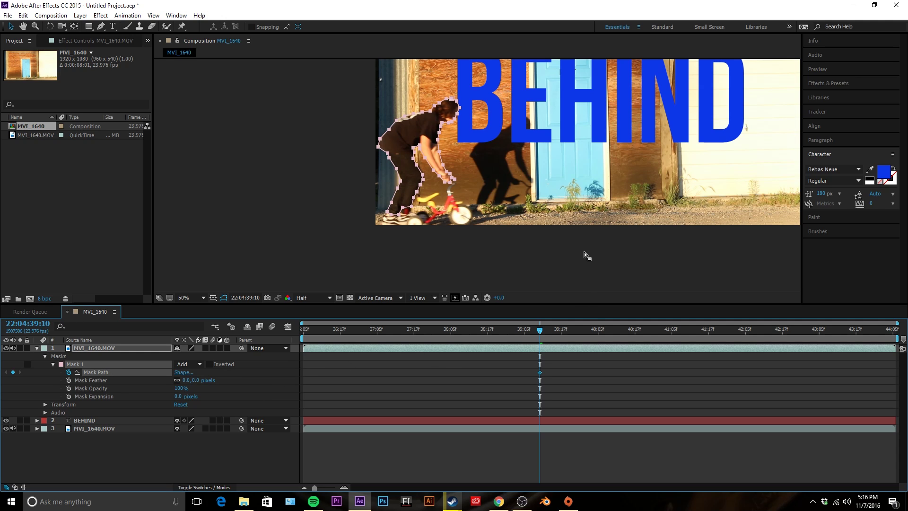
On frame 39:11, shift the whole mask right to fit the rider.
key(Page_Down)
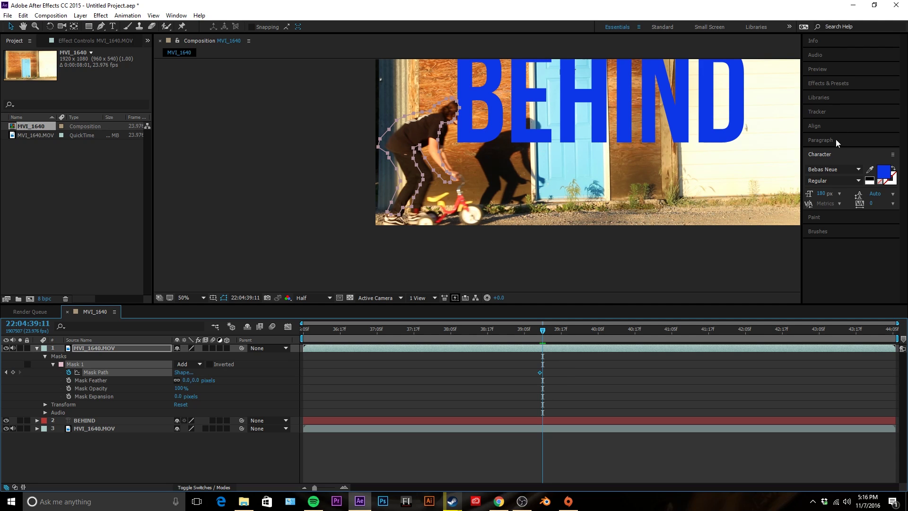
click(836, 71)
click(861, 84)
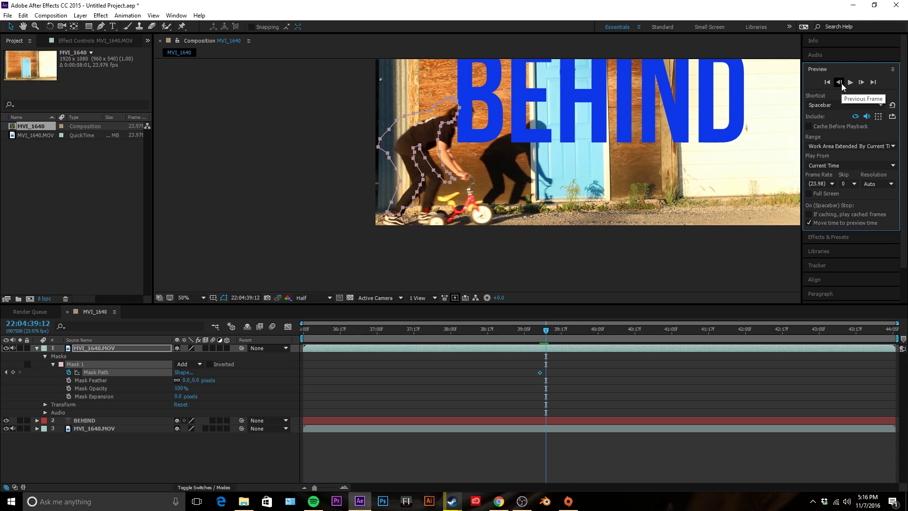
click(840, 82)
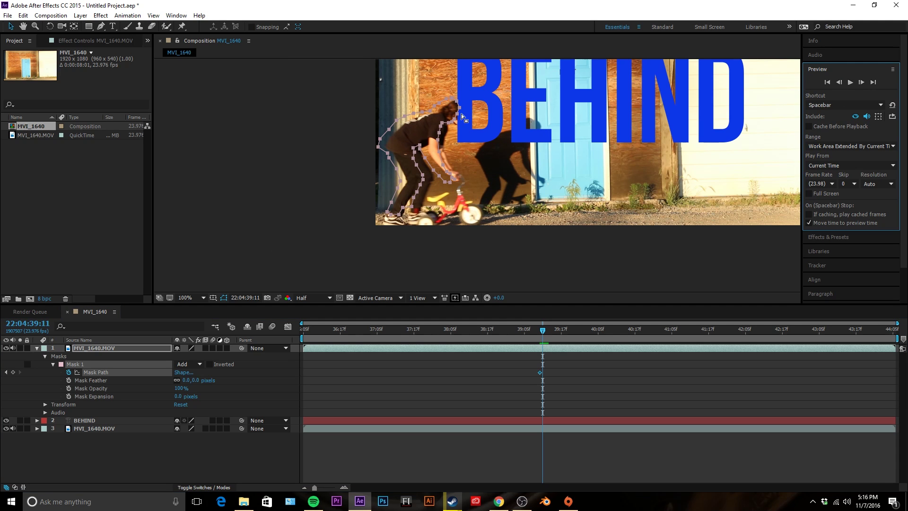
scroll(473, 150, up, 2)
drag(473, 150, 477, 234)
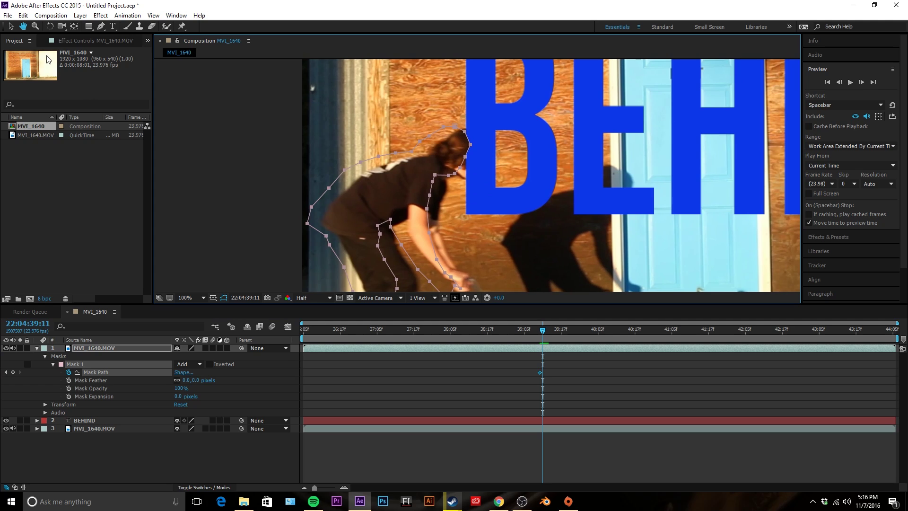
click(11, 26)
click(109, 364)
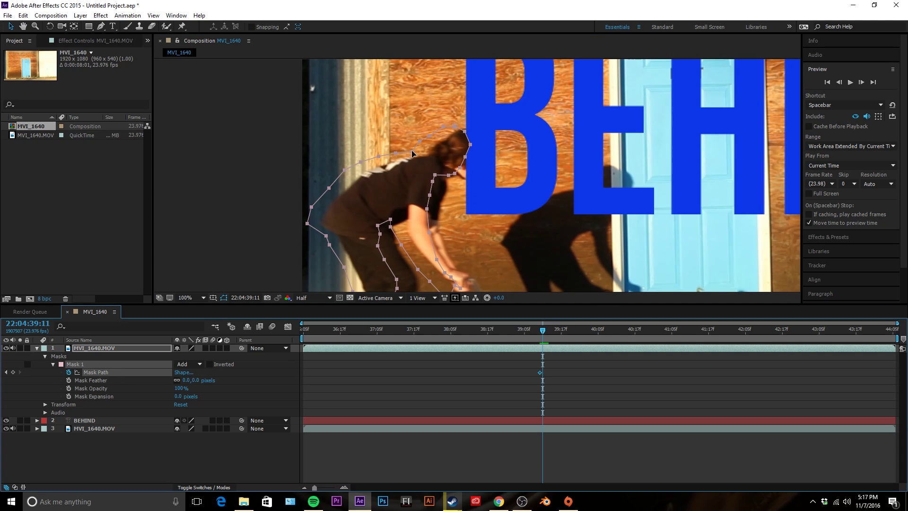
drag(412, 153, 427, 155)
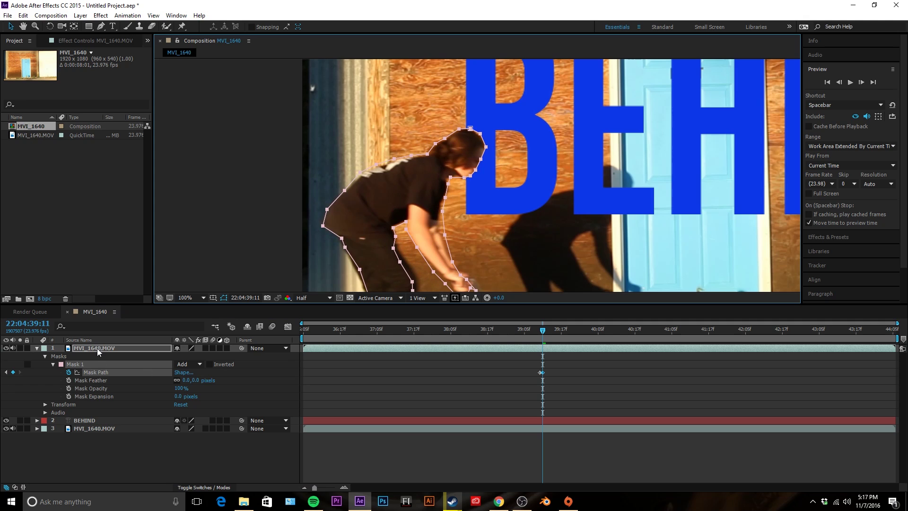
Refit individual mask points to the rider's arm and legs, then advance two frames.
click(99, 348)
click(410, 158)
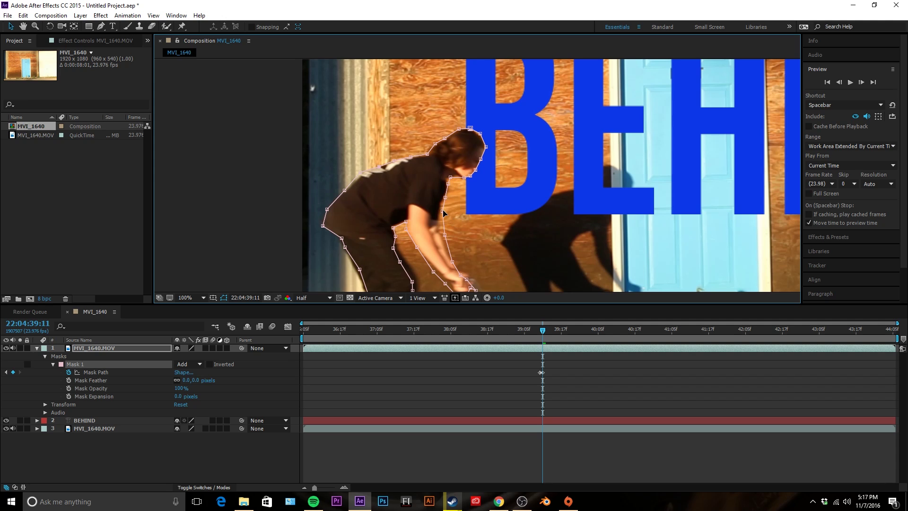
drag(440, 232, 438, 232)
drag(506, 259, 482, 173)
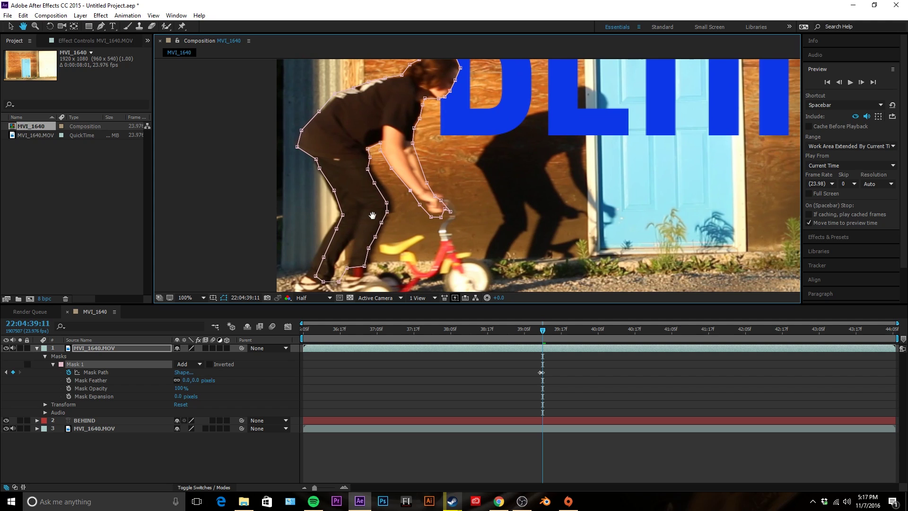
click(98, 27)
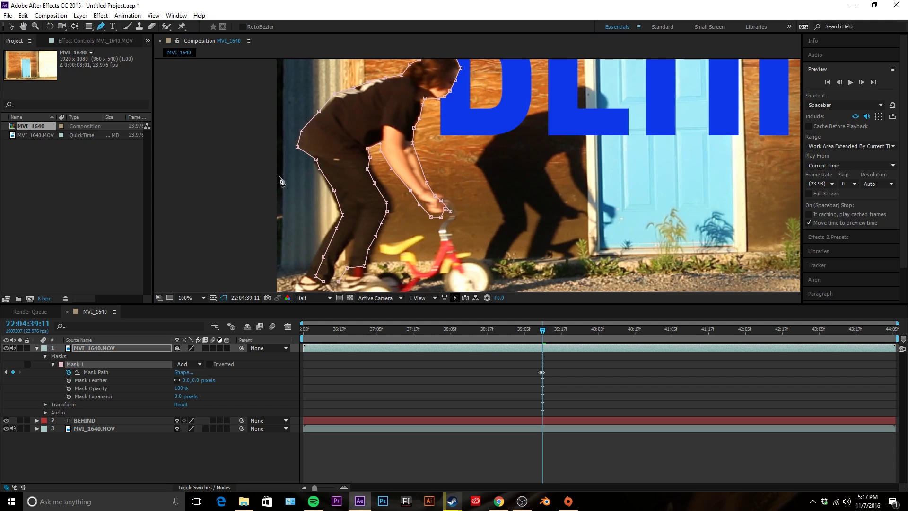
click(10, 26)
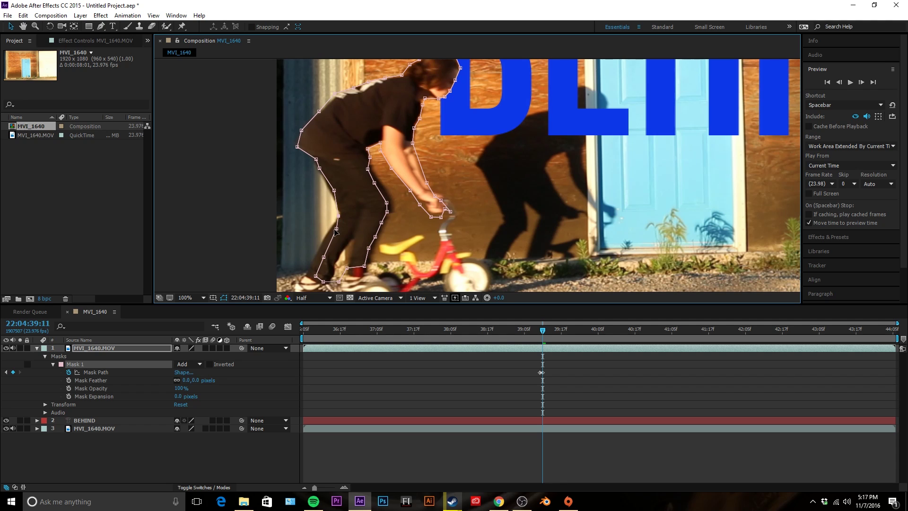
drag(336, 232, 331, 255)
key(Page_Down)
key(Page_Down)
key(Page_Down)
Reshape the mask around the rider on the next frames, stepping forward each time.
key(Page_Down)
drag(331, 199, 310, 188)
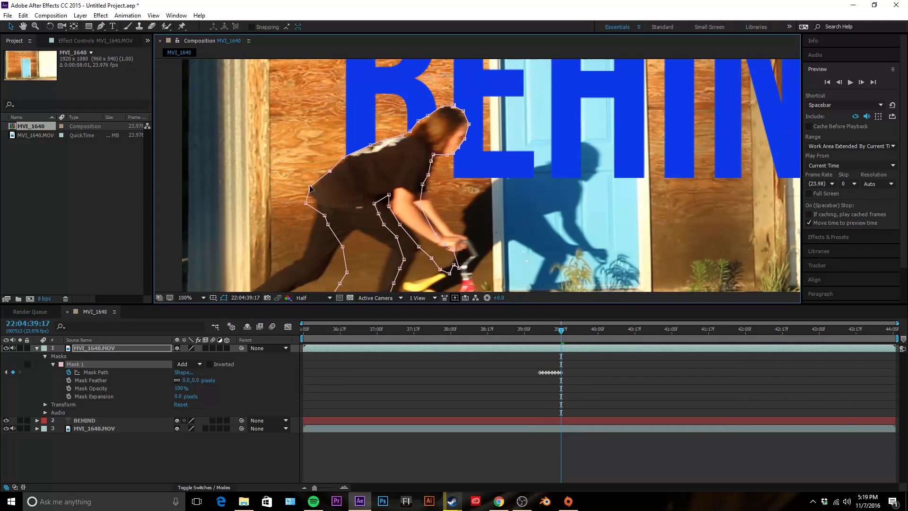
key(Page_Down)
key(Page_Down)
key(Page_Down)
key(Page_Down)
mouse_move(473, 142)
mouse_down()
mouse_move(512, 116)
mouse_move(595, 105)
mouse_move(533, 120)
mouse_move(668, 210)
mouse_move(461, 209)
mouse_move(513, 175)
mouse_up()
key(Page_Down)
key(Page_Down)
key(Page_Down)
key(Page_Down)
key(Page_Down)
key(Page_Down)
key(Page_Down)
key(Page_Down)
key(Page_Down)
key(Page_Down)
key(Page_Down)
key(Page_Down)
key(Page_Down)
key(Page_Down)
key(Page_Down)
key(Page_Down)
key(Page_Down)
key(Page_Down)
key(Page_Down)
key(Page_Down)
key(Page_Down)
key(Page_Down)
key(Page_Down)
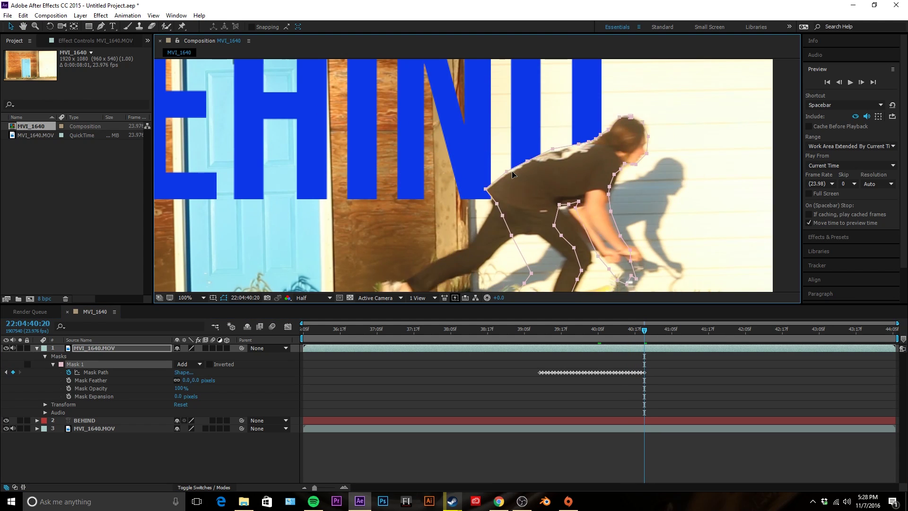
key(Page_Down)
key(Page_Down)
key(Page_Down)
Return to the start of the masked section and play a preview.
key(comma)
click(506, 327)
key(space)
Preview the masked rider from 40:09, then stop and go to frame 39:14.
key(space)
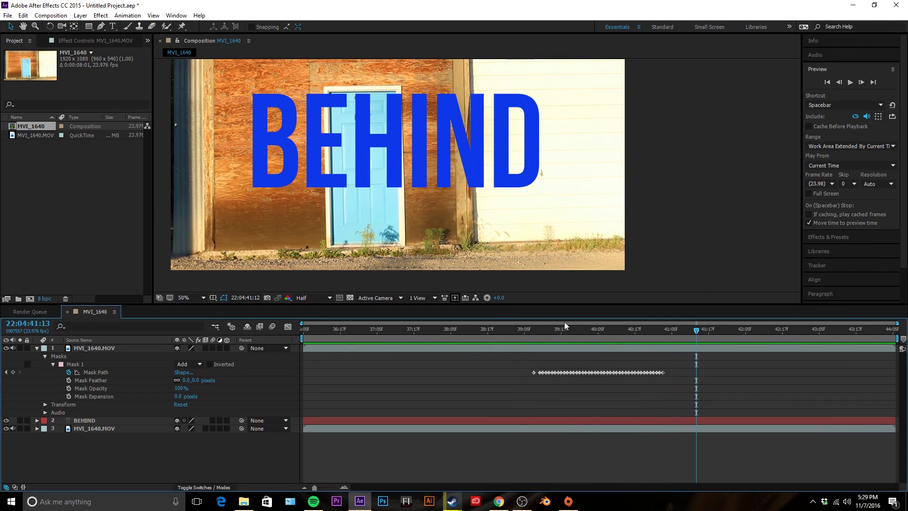
drag(564, 321, 513, 333)
key(space)
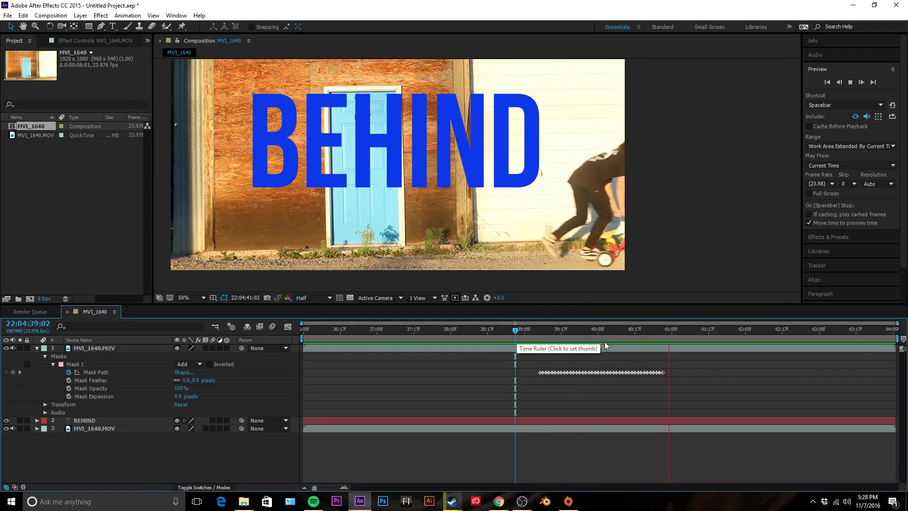
click(514, 334)
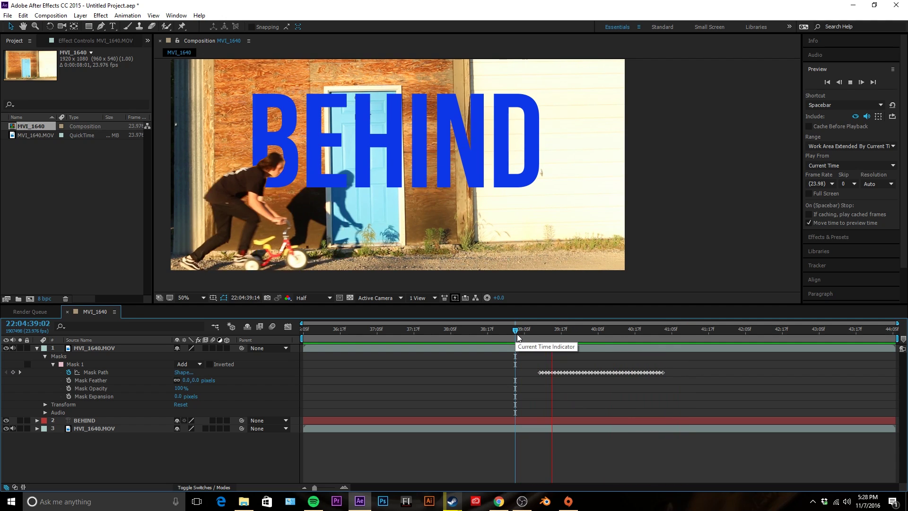
click(552, 330)
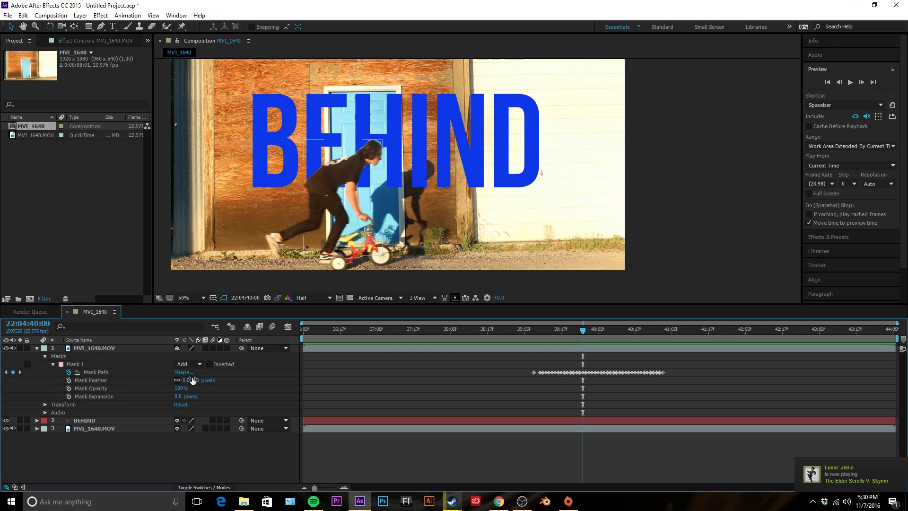
Feather the mask edge, inspecting at 100% zoom, and set Mask Feather to 4 pixels.
drag(195, 379, 200, 380)
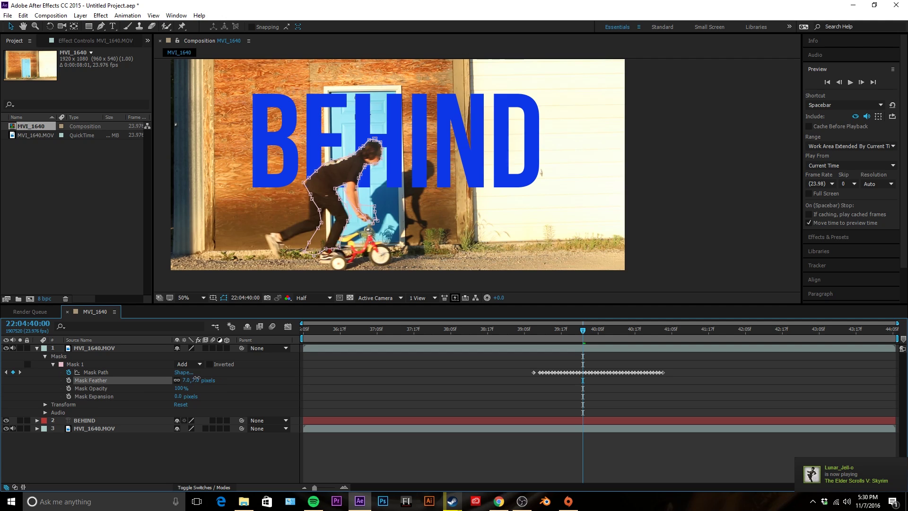
key(period)
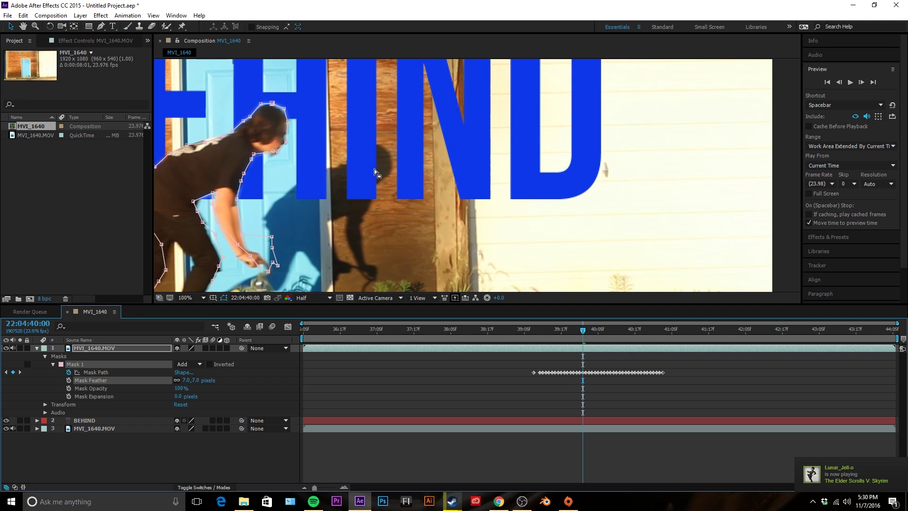
scroll(374, 169, down, 1)
scroll(395, 220, up, 2)
key(v)
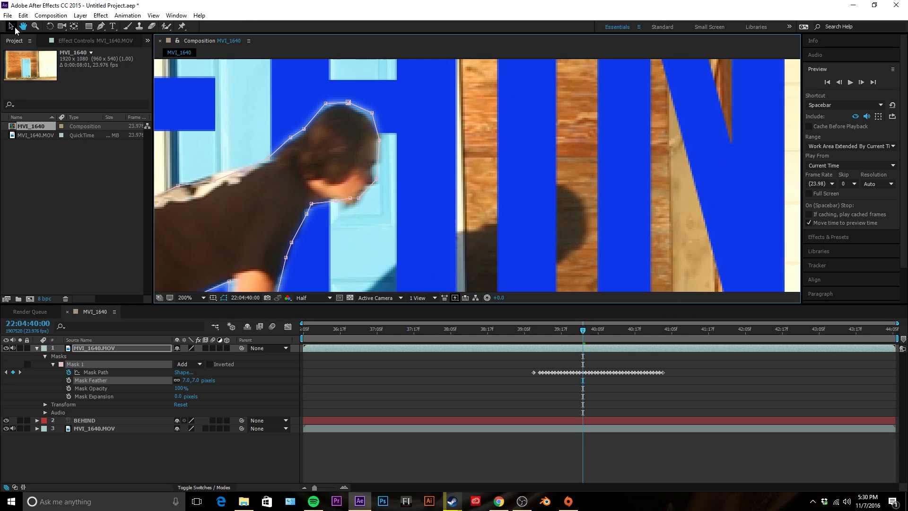
click(112, 428)
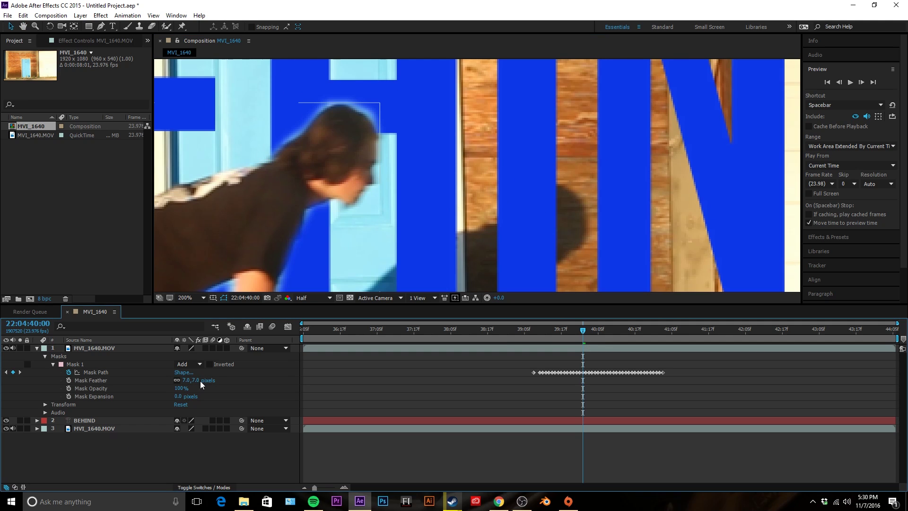
text(4)
key(Return)
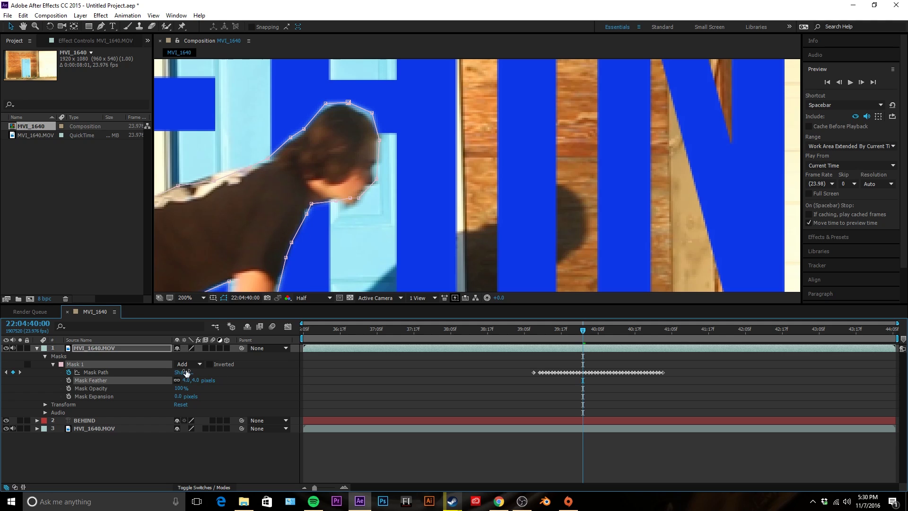
Preview the 4-pixel feather from 39:05, then go to frame 39:18.
scroll(448, 166, down, 2)
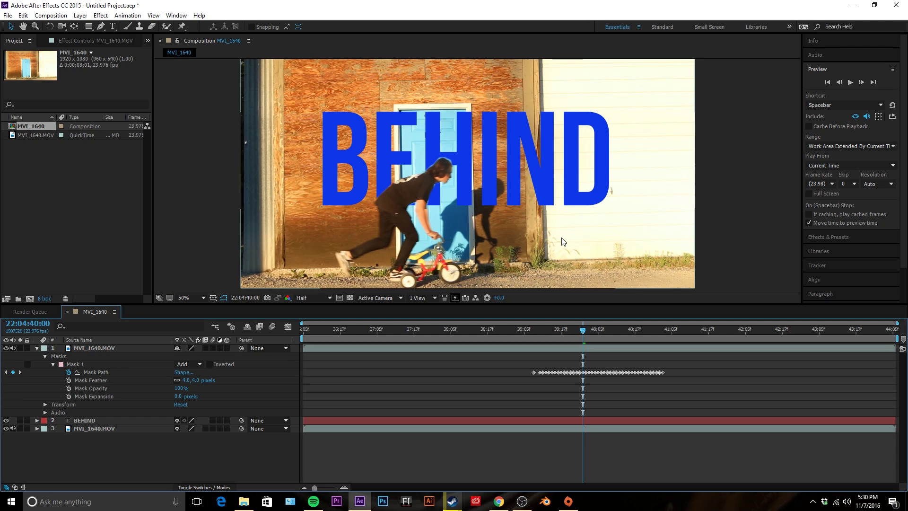
drag(582, 334, 528, 332)
key(space)
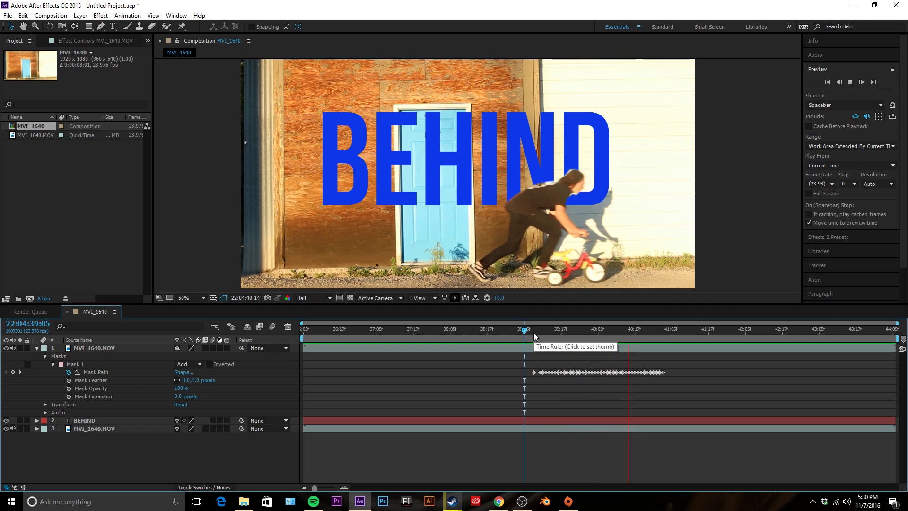
click(534, 333)
click(633, 328)
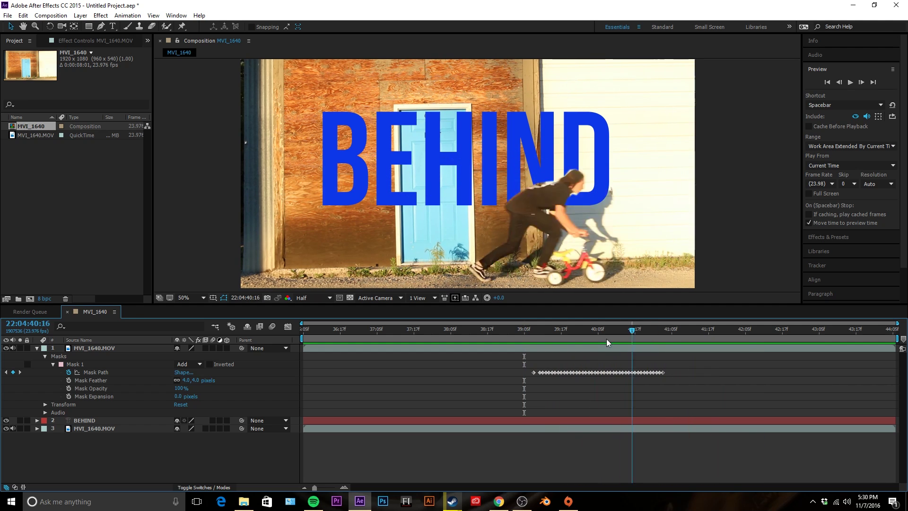
click(564, 331)
Set Mask Feather to 2 pixels and preview the edge from 39:02.
click(186, 379)
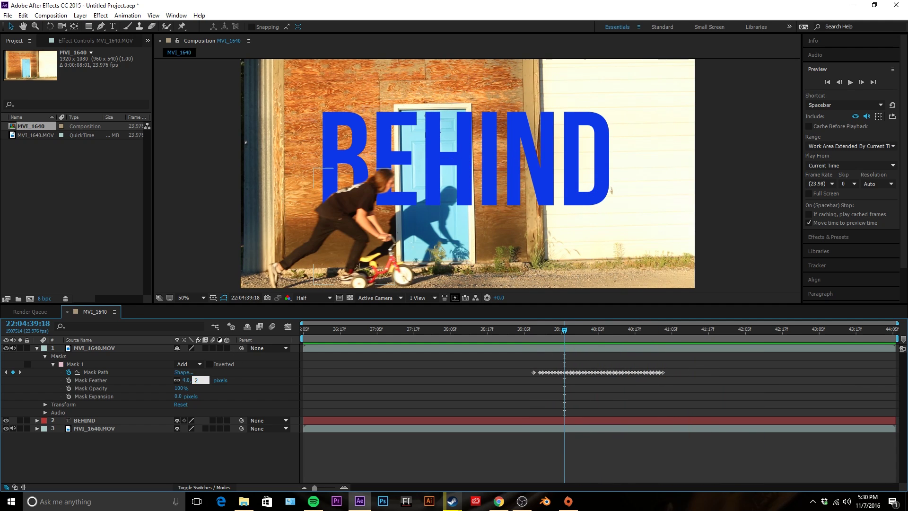
text(2)
key(Return)
click(163, 450)
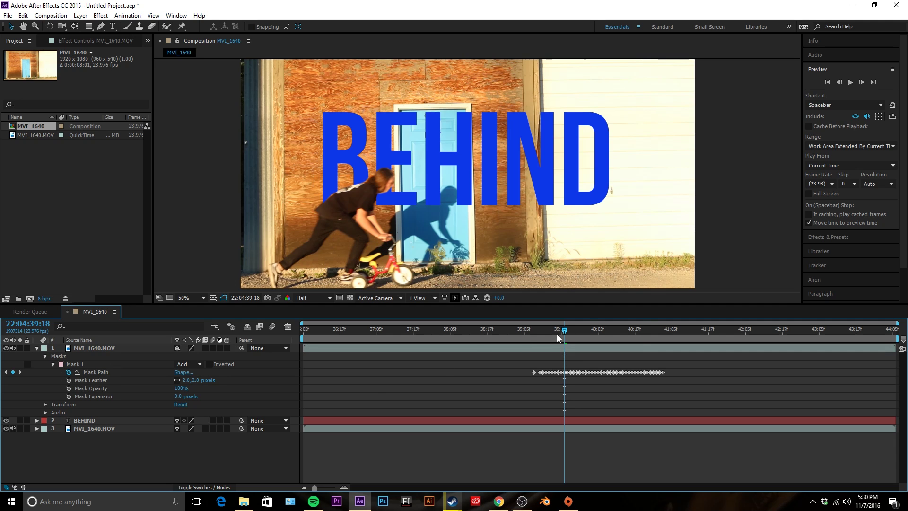
drag(556, 333, 514, 331)
key(space)
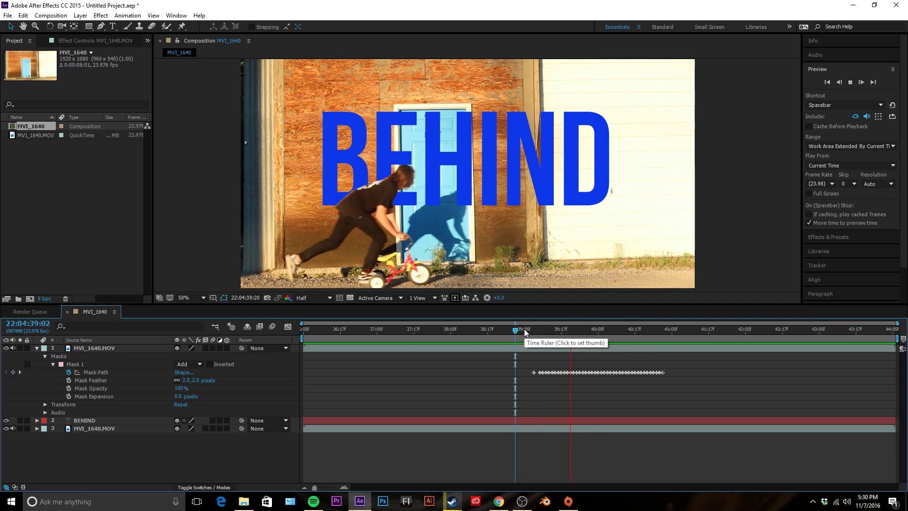
Zoom in on the rider's head and lower Mask 1's top point onto the hair outline.
key(space)
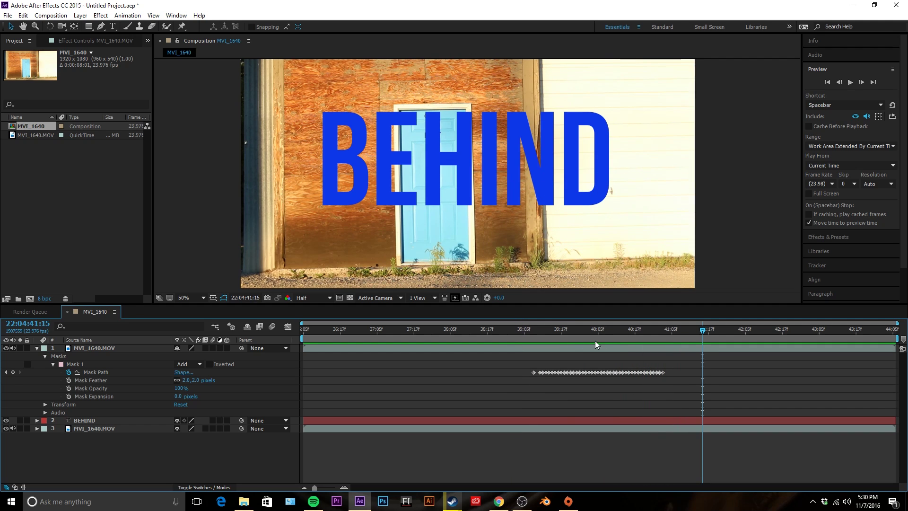
drag(595, 337, 584, 320)
scroll(410, 125, up, 2)
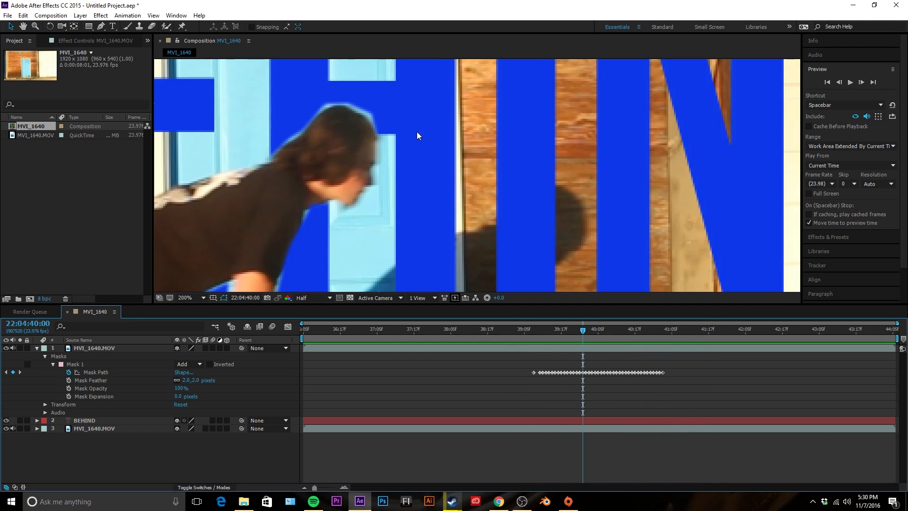
click(365, 121)
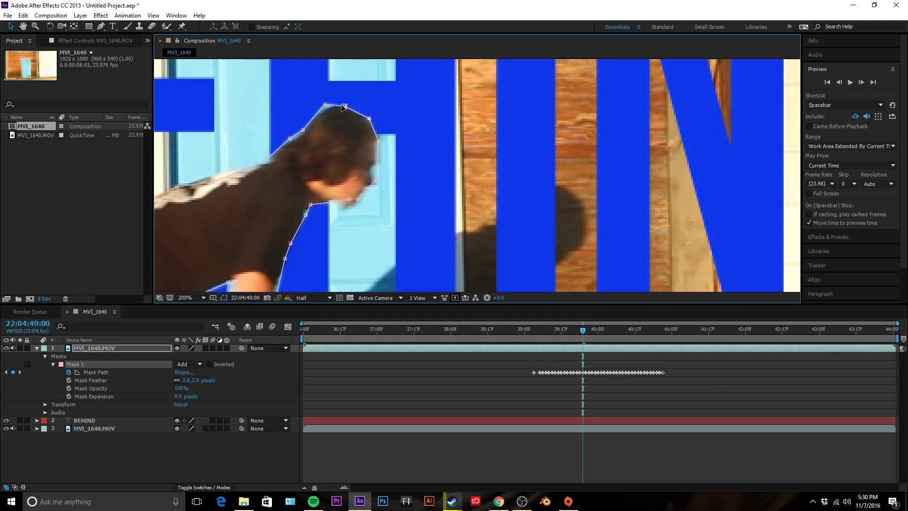
drag(325, 104, 325, 108)
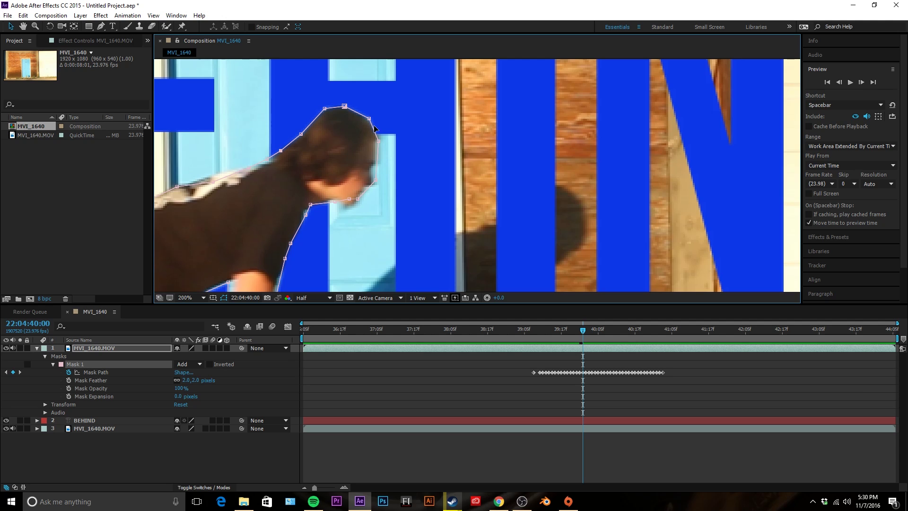
On the next frame, reposition the top head point and pull the face-side points in.
key(Page_Down)
drag(381, 106, 412, 138)
drag(408, 175, 407, 168)
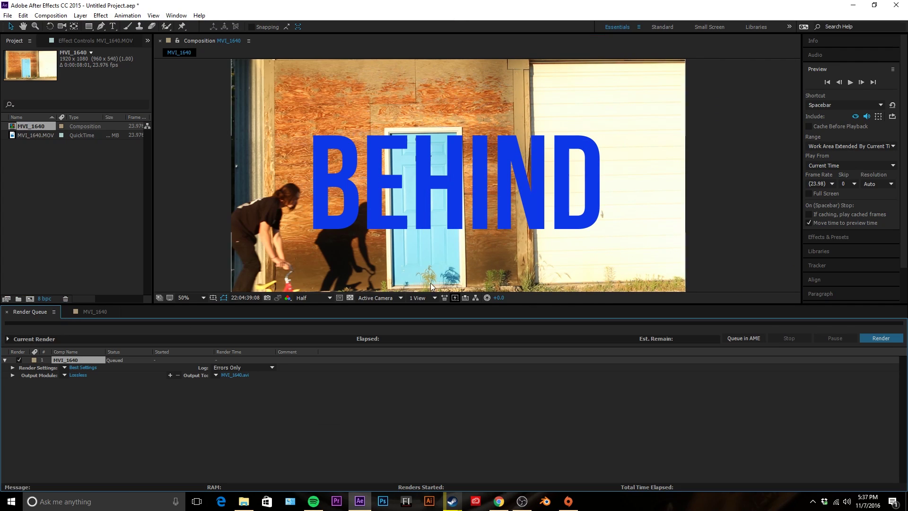
Add MVI_1640 to the Render Queue, then scrub its timeline from 39:06 to 41:01.
key(ctrl+m)
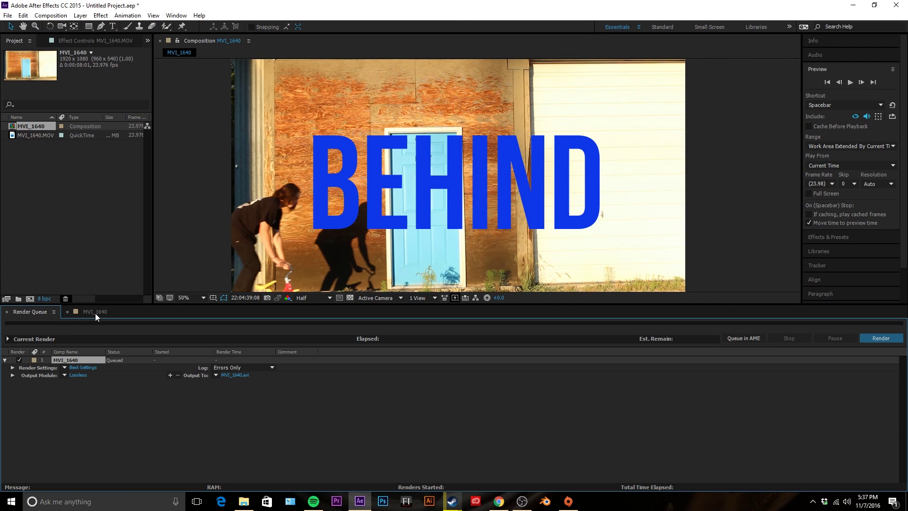
click(95, 312)
drag(533, 330, 527, 330)
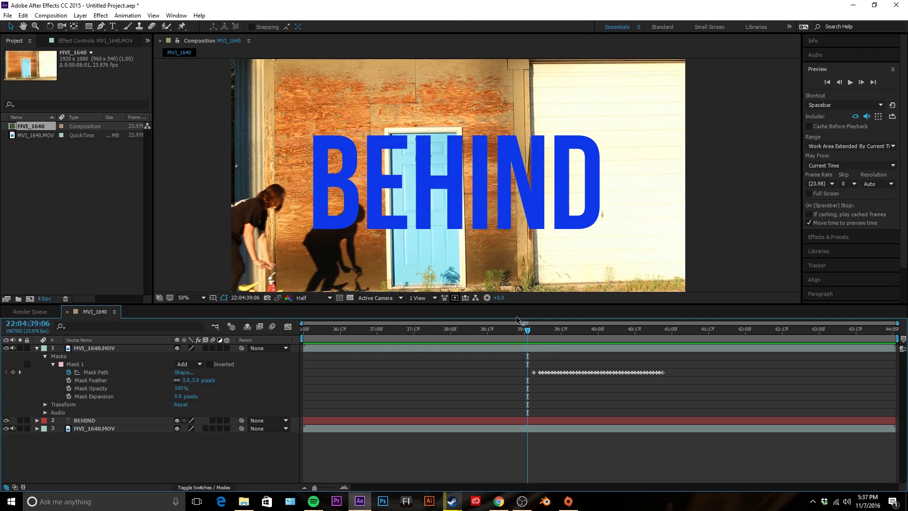
drag(529, 331, 660, 334)
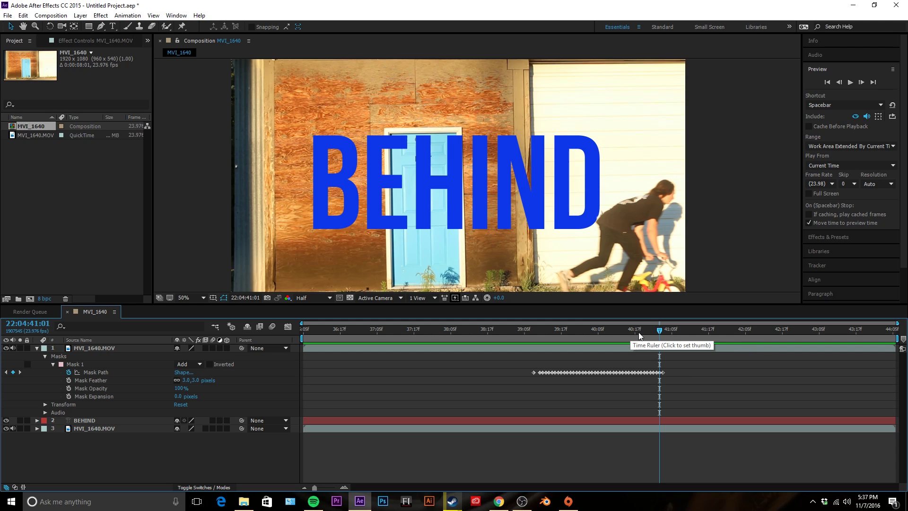
click(8, 15)
In Save As, go up past Motion Peak to Film Drive (F:) and open Film Voyage.
click(29, 102)
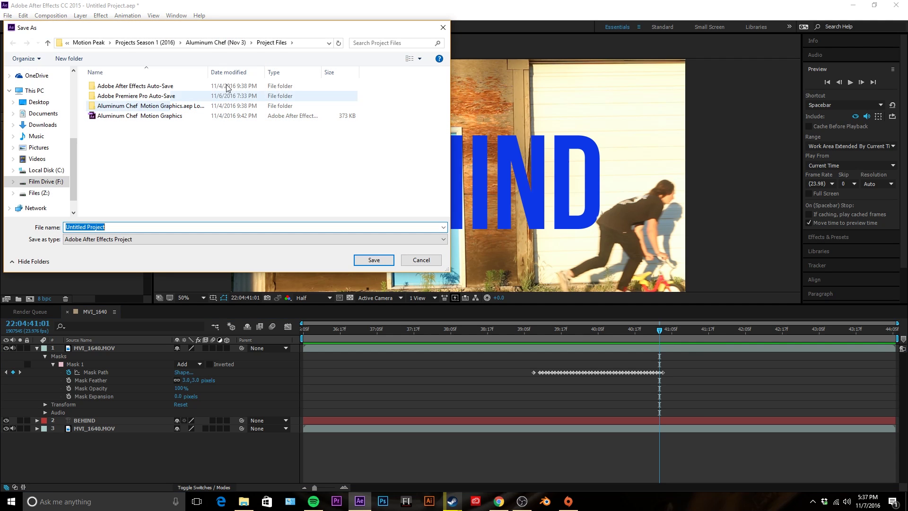
click(88, 42)
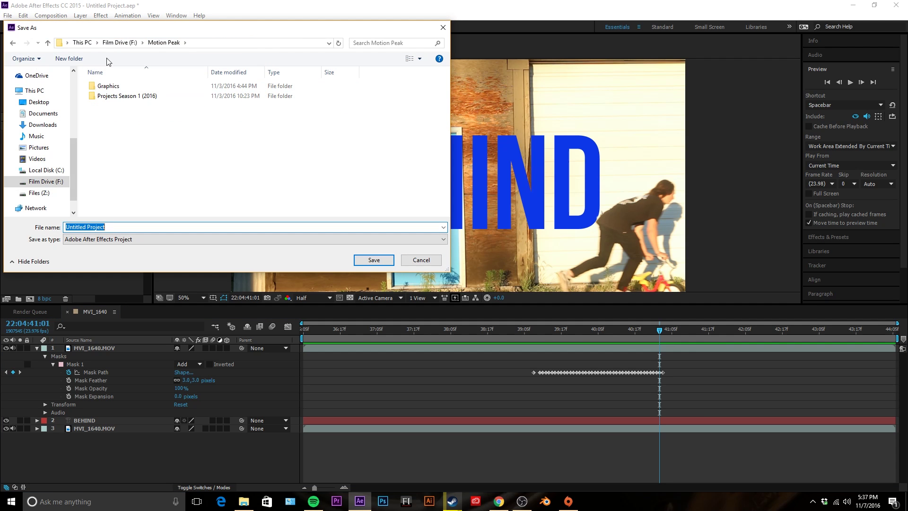
click(120, 43)
double_click(124, 136)
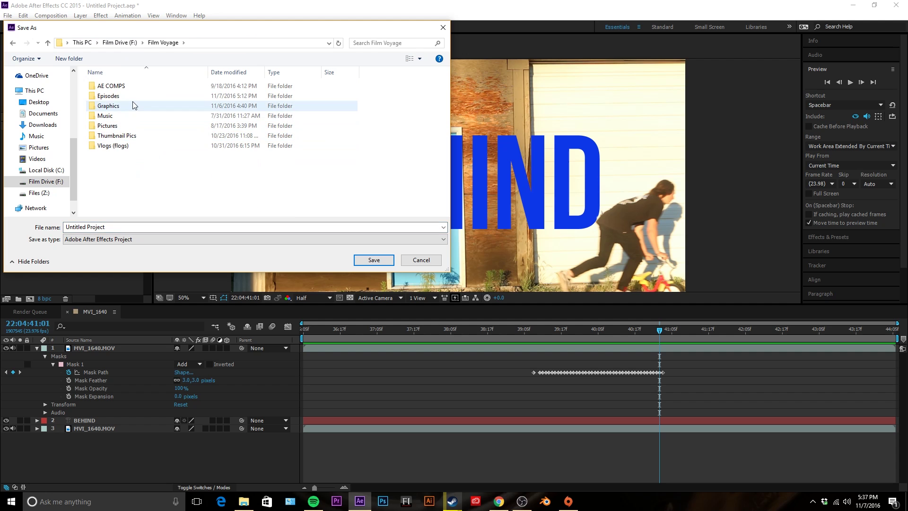